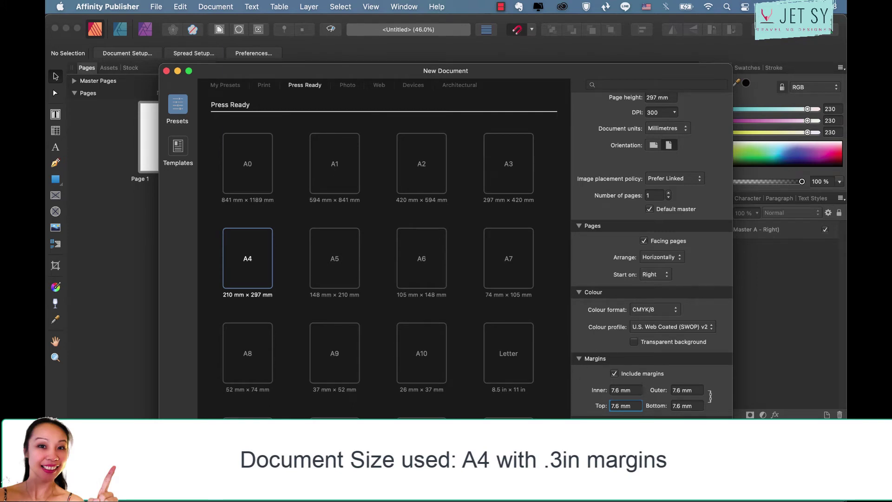
Create the A4 document with 7.6 mm margins and add a text frame about 84 by 25.5 mm at its upper-left margin corner reading "Fitness Tracker".
key(Return)
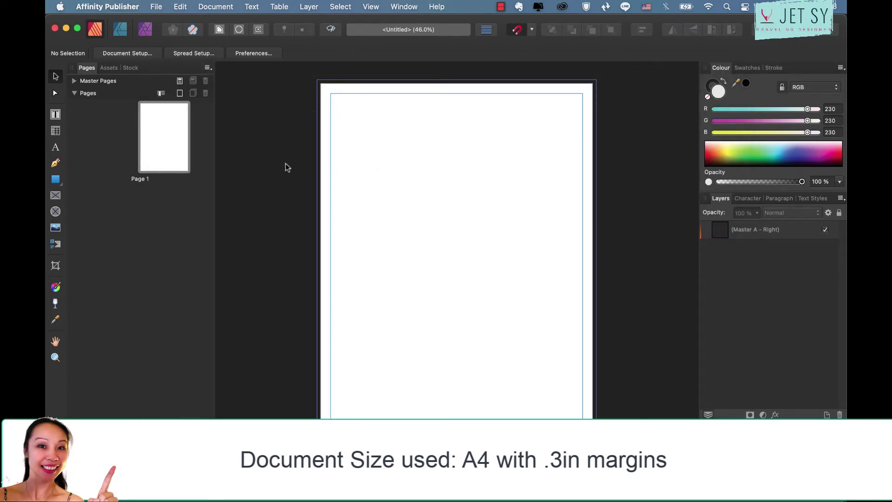
click(56, 115)
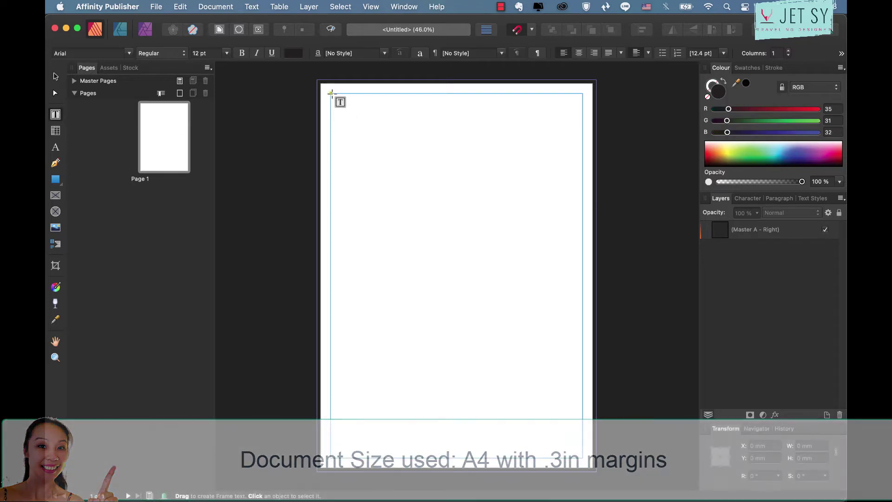
drag(330, 93, 439, 125)
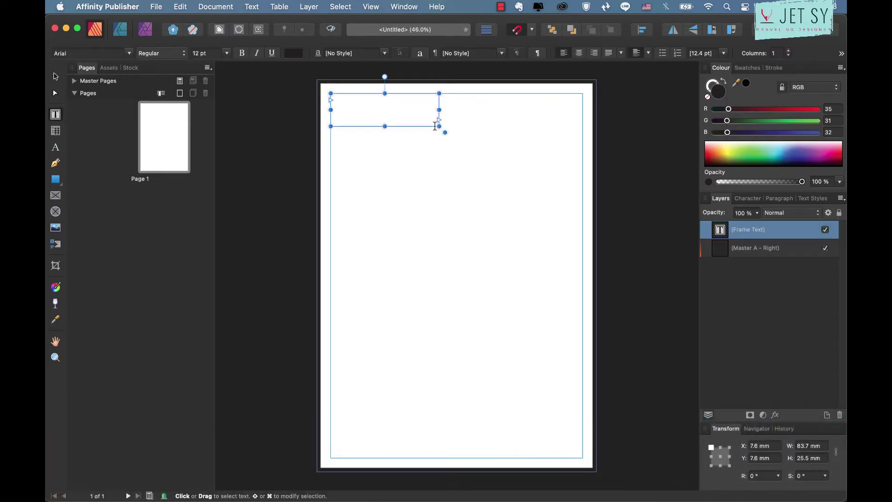
text(Fitness Tracker)
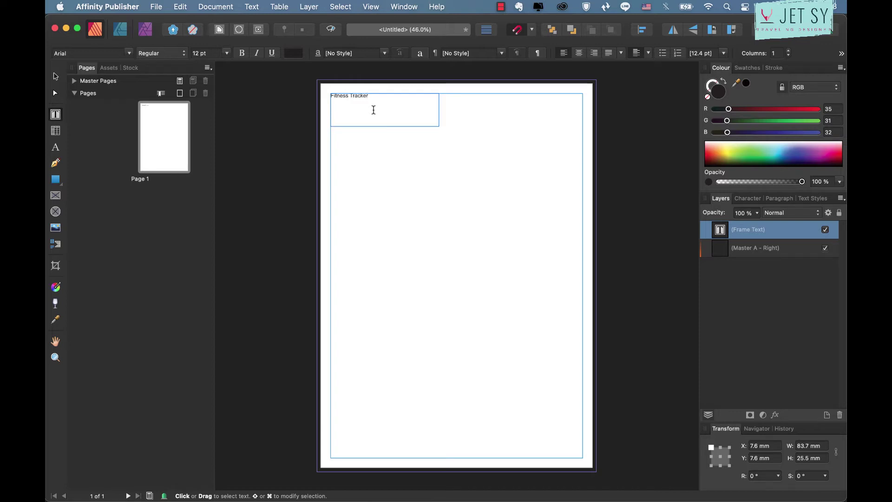
Set the whole "Fitness Tracker" title in the Baquette font at 48 pt.
key(super+a)
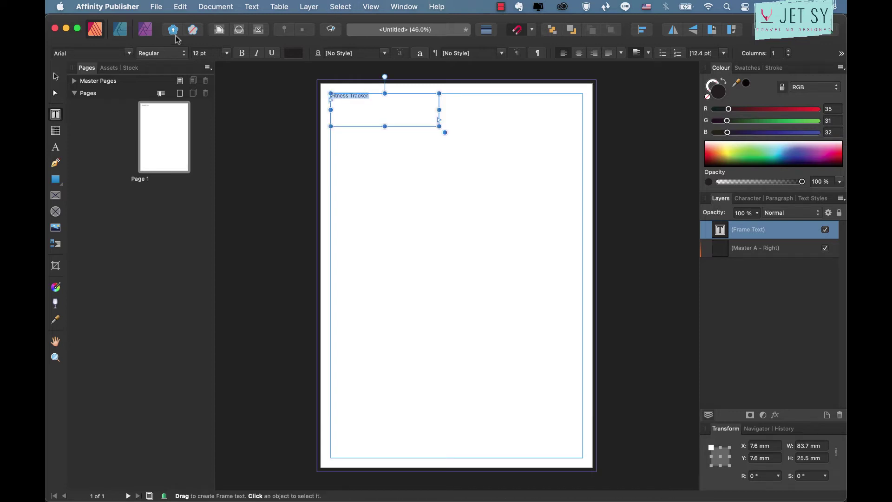
click(130, 53)
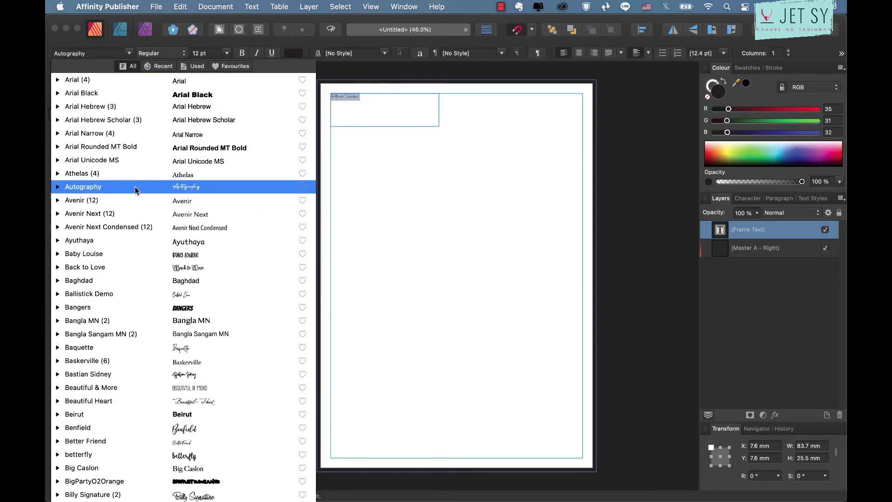
key(Down)
key(Down)
key(Down)
key(Down)
key(Down)
key(Down)
key(Down)
key(Down)
key(Down)
key(Down)
key(Down)
click(135, 347)
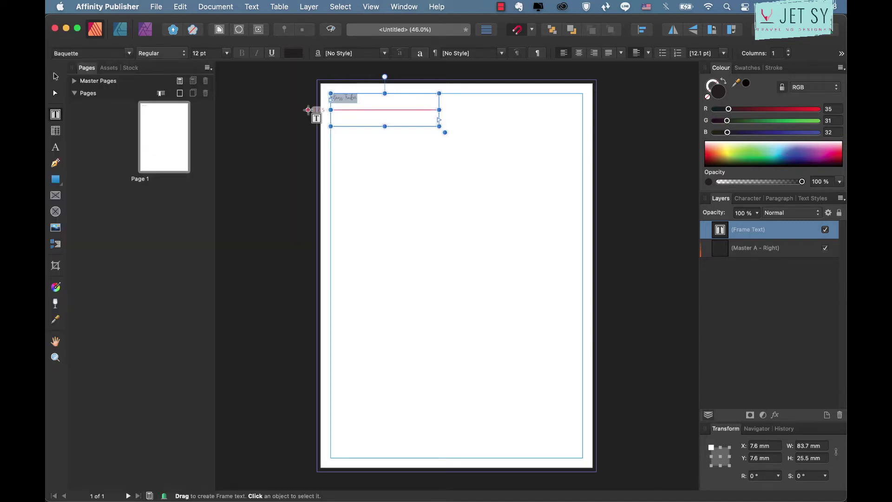
click(227, 53)
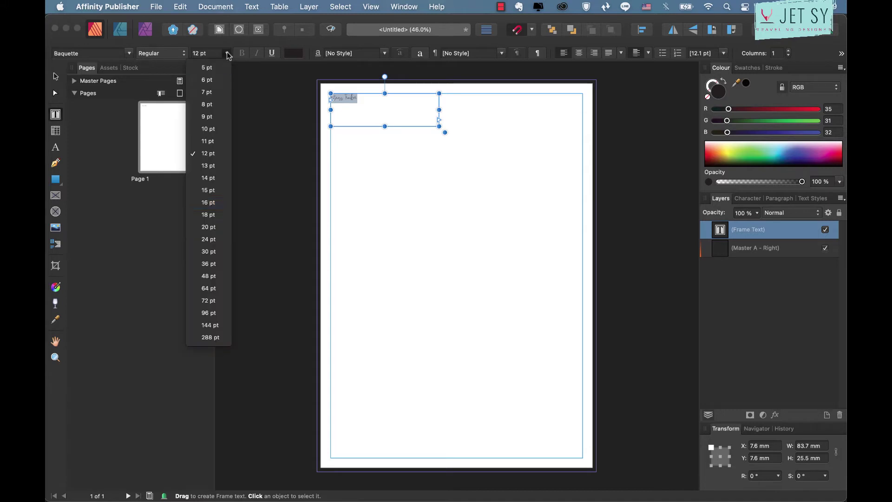
click(218, 275)
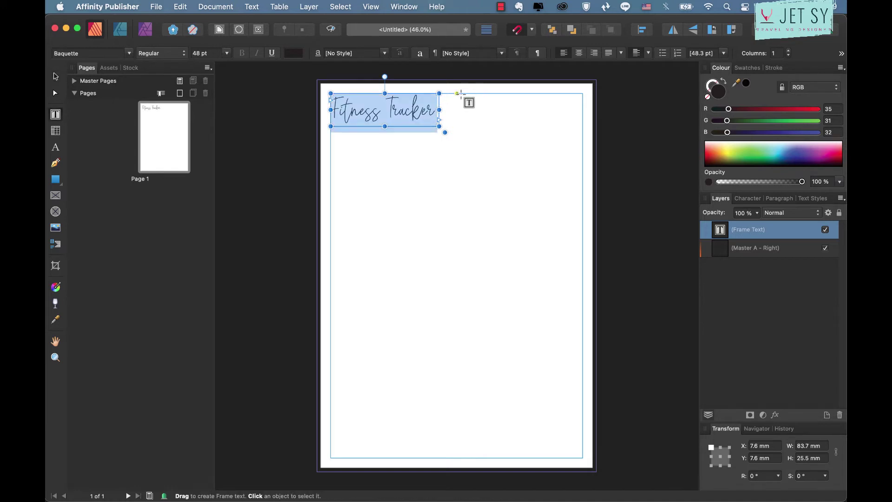
Add a text frame about 51 by 13 mm beside the title, along the upper margin, reading "WEEK OF:".
drag(456, 93, 523, 110)
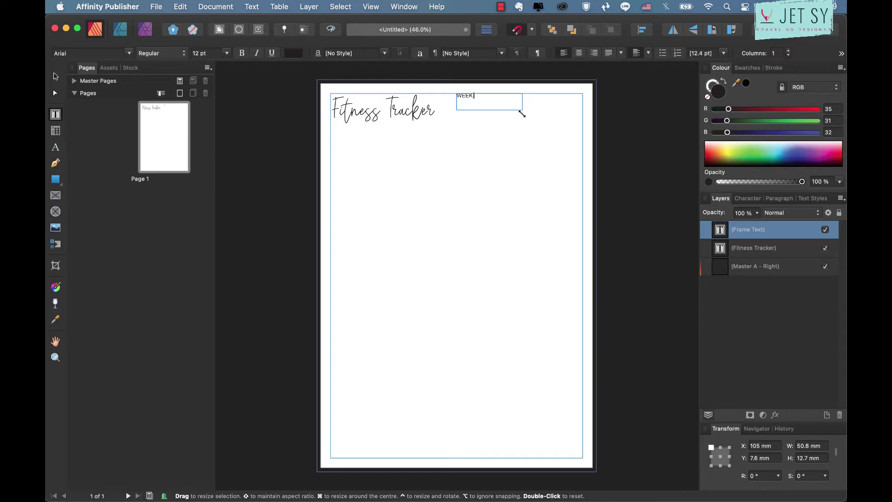
text(WEEK OF:)
key(Escape)
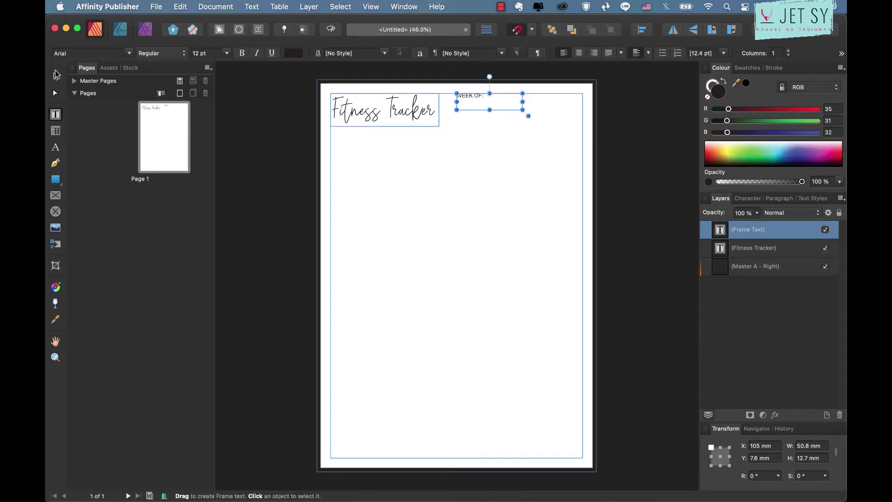
Draw a light grey rectangle at the page's upper-right margin corner and fit the "WEEK OF:" frame, about 26 by 7 mm, directly beside it.
mouse_move(523, 100)
mouse_down()
mouse_move(474, 102)
mouse_move(567, 98)
mouse_move(584, 110)
mouse_up()
click(55, 179)
click(55, 77)
drag(482, 100, 495, 104)
Shrink the "Fitness Tracker" frame to about 82 by 12.7 mm and set its font size to 36 pt.
click(409, 123)
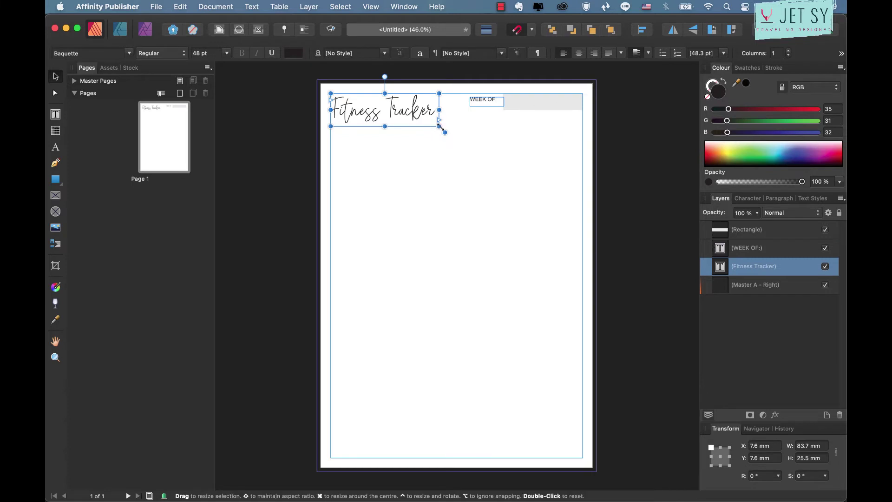
mouse_move(439, 127)
mouse_down()
mouse_move(417, 113)
mouse_move(437, 110)
mouse_up()
click(224, 55)
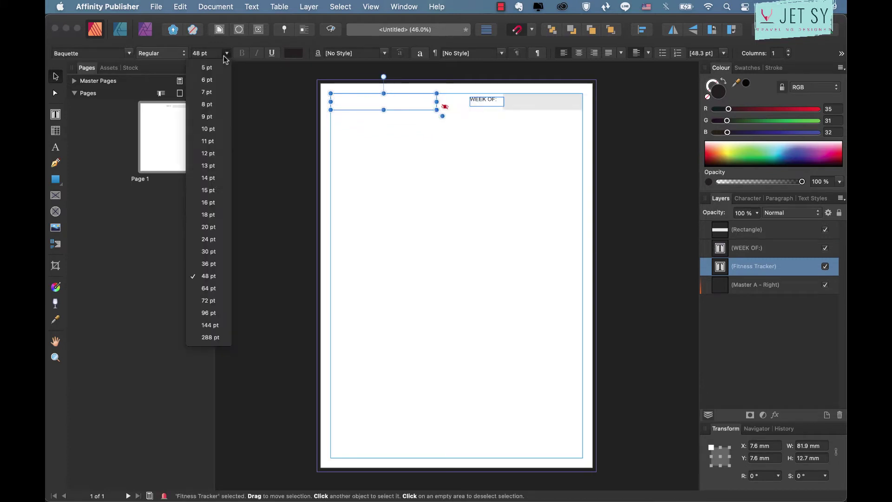
click(208, 264)
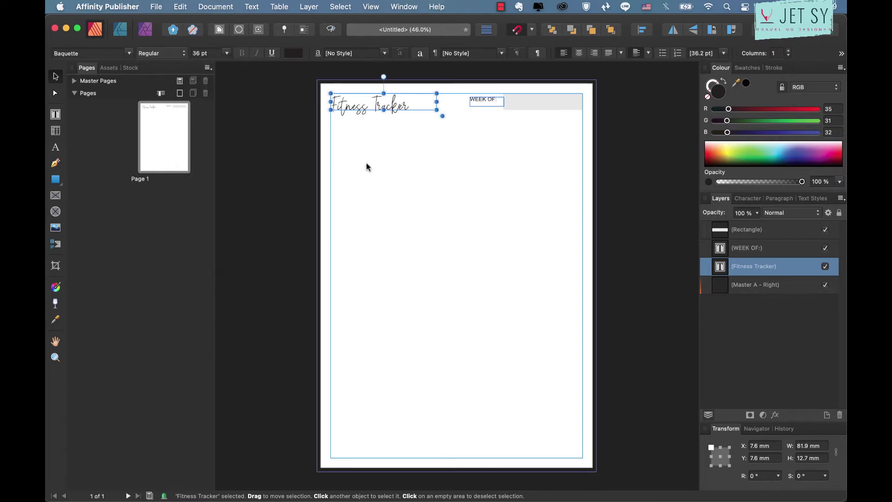
click(465, 190)
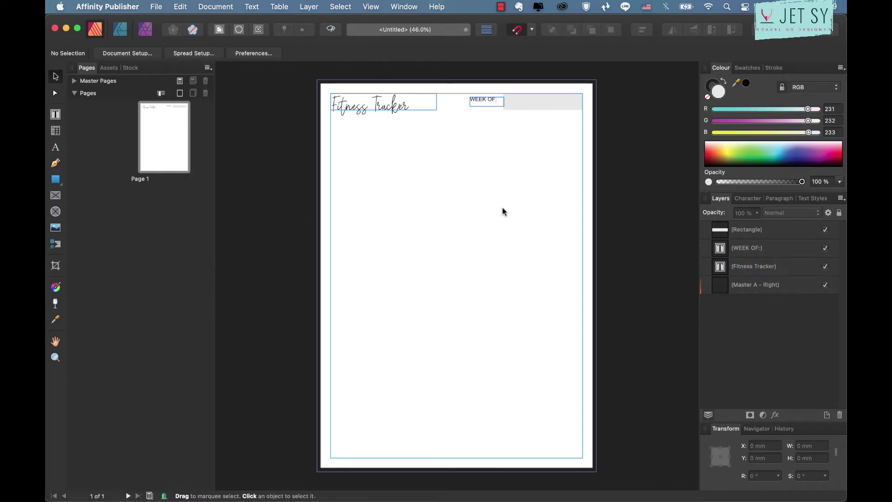
Resize the grey rectangle so it spans from the "WEEK OF:" frame to the page margin.
click(502, 95)
click(503, 103)
click(503, 103)
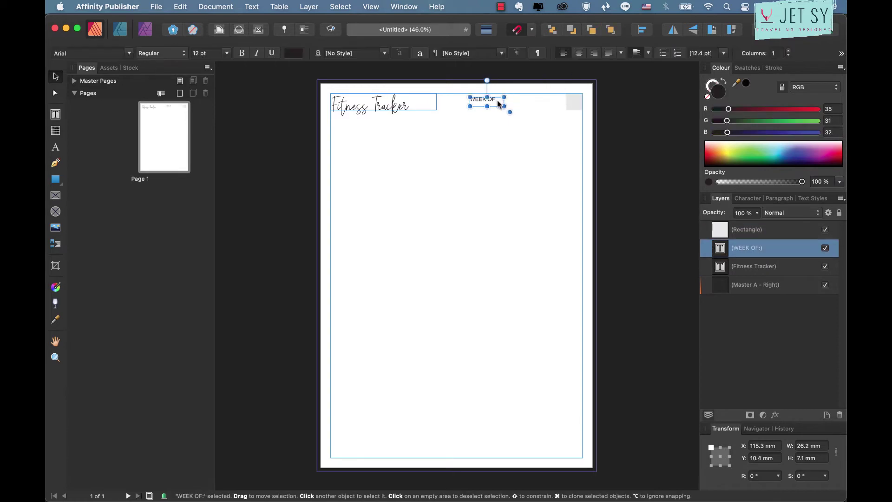
click(577, 105)
drag(564, 105, 503, 104)
click(539, 138)
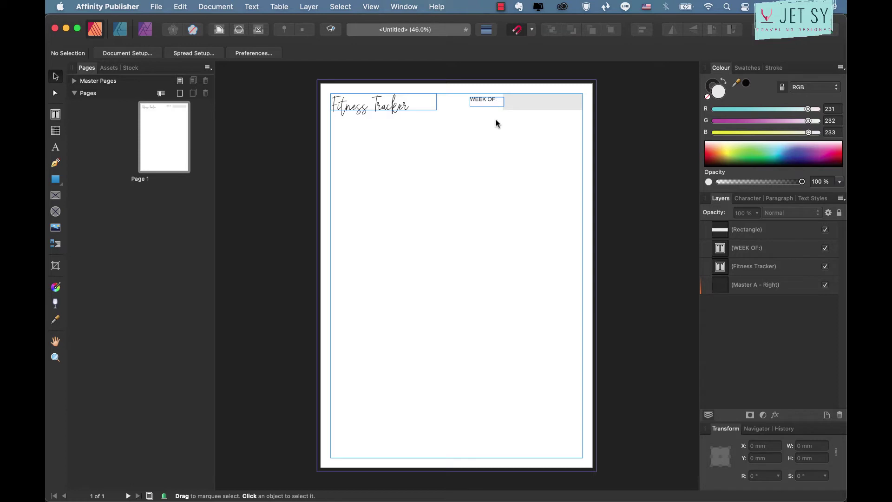
Preview the header without guides, then adjust the "WEEK OF:" frame's position and right-align its text against the grey rectangle.
key(super+shift+w)
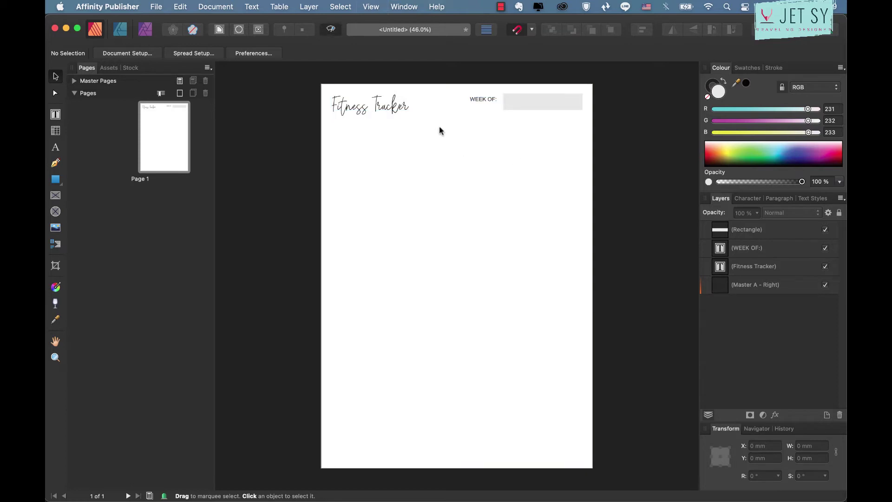
key(super+shift+w)
click(488, 105)
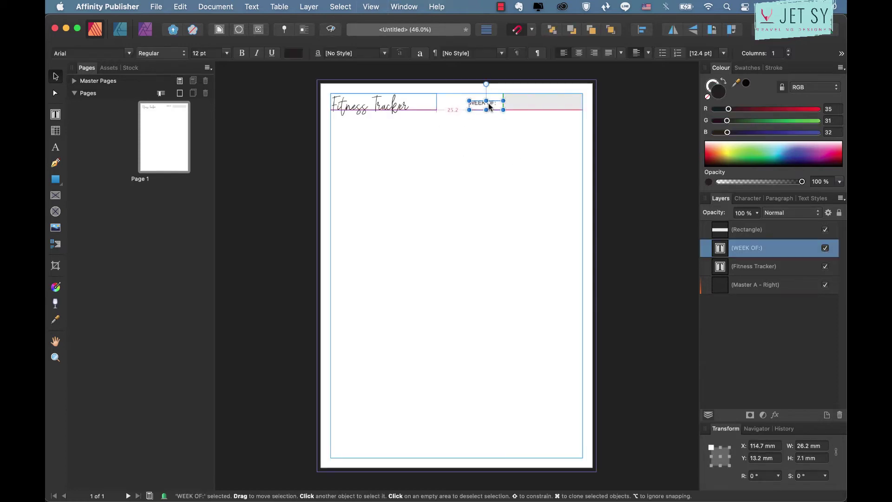
drag(488, 104, 489, 101)
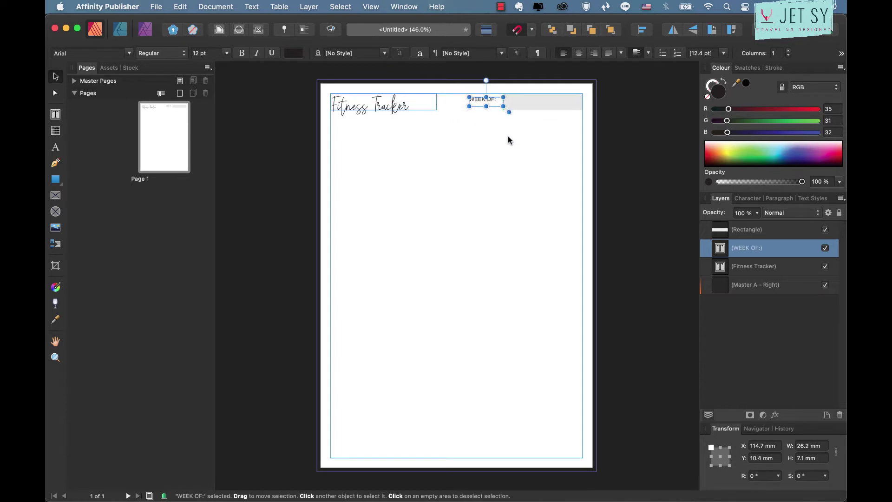
click(594, 54)
click(496, 138)
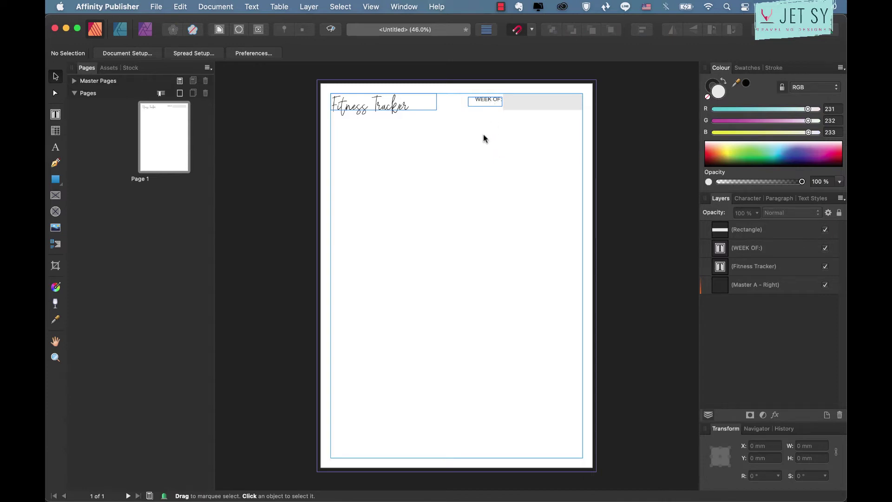
Insert a table with five columns and 15 rows below the header, spanning the margins at about 195 by 175 mm.
click(55, 132)
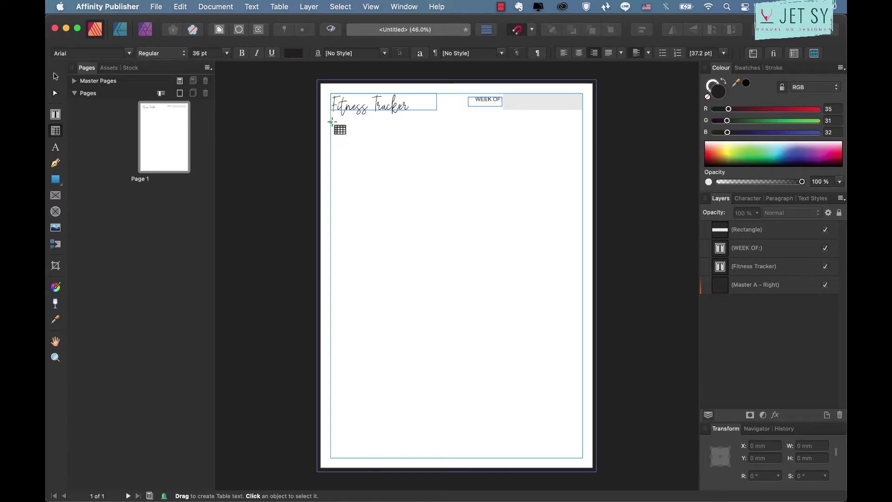
drag(330, 119, 582, 219)
drag(459, 219, 468, 345)
scroll(474, 294, up, 3)
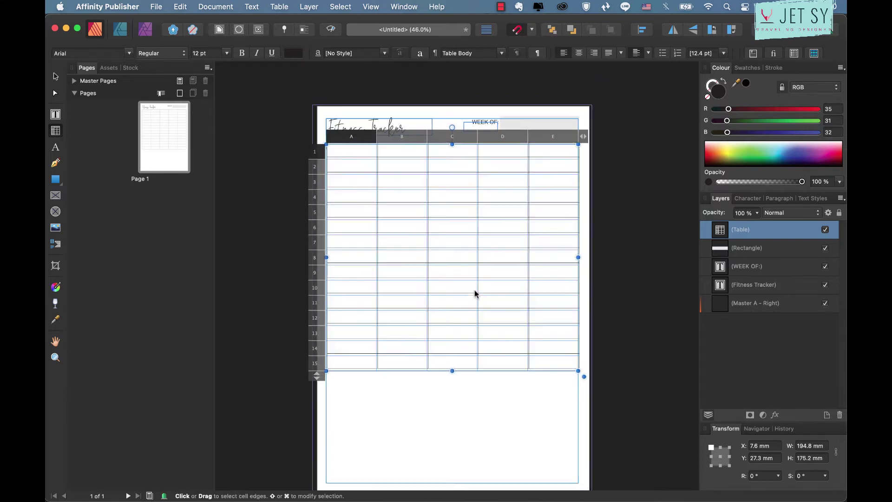
Narrow the table's column A and evenly distribute columns B to E across the remaining width.
key(super+plus)
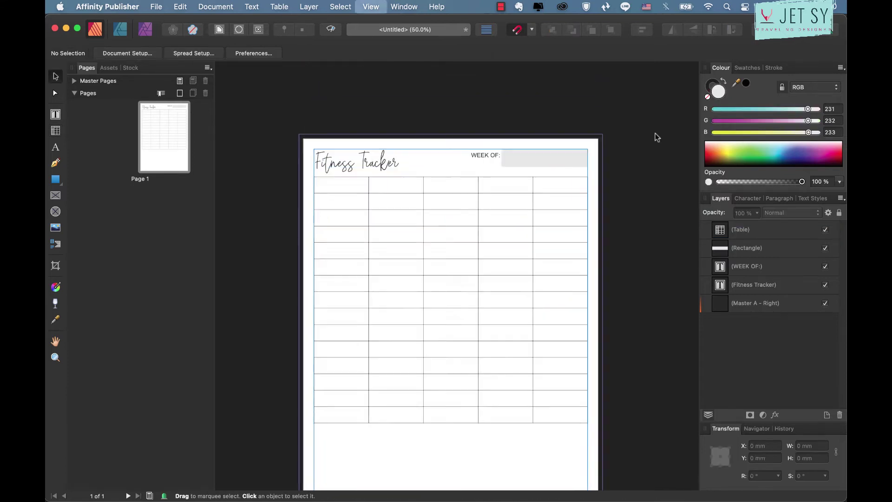
key(super+plus)
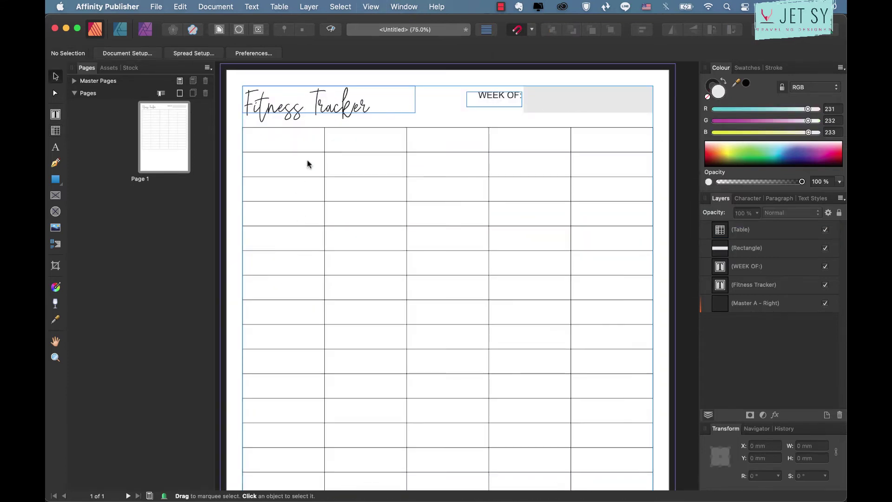
click(329, 143)
right_click(591, 150)
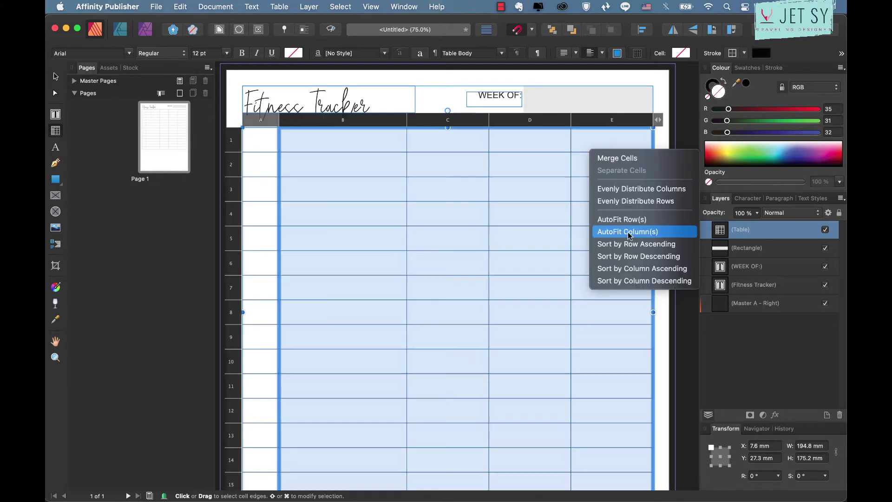
click(631, 188)
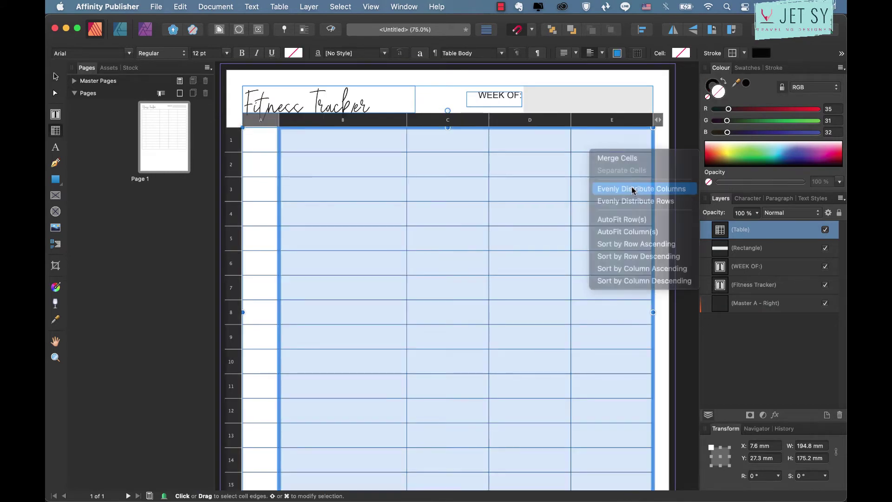
Centre-align the text of all cells in the table's first row.
click(266, 143)
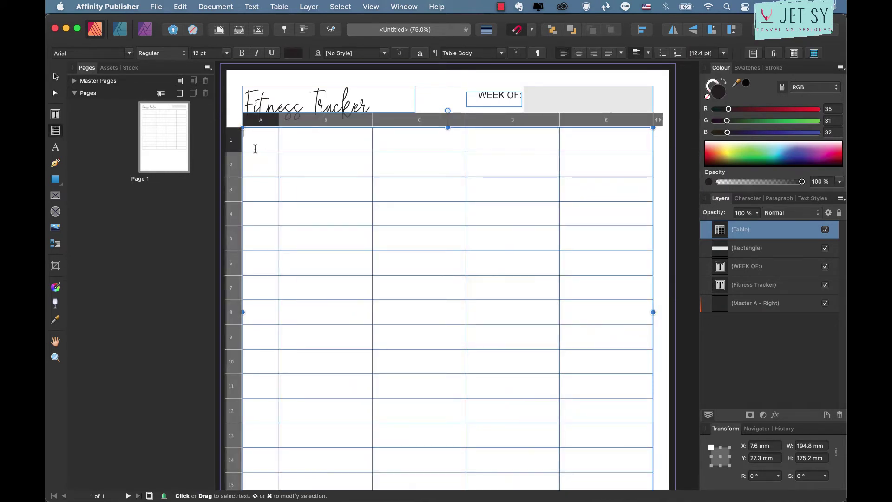
drag(265, 139, 592, 135)
click(574, 54)
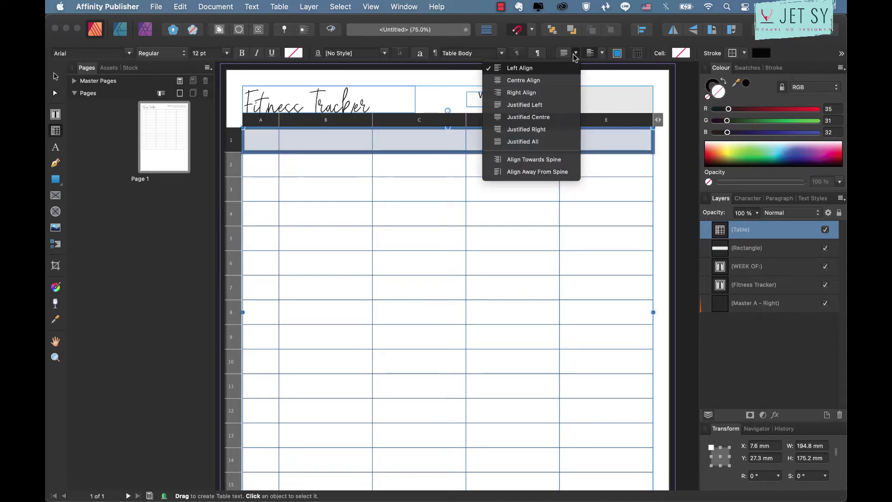
click(516, 79)
Enter the heading "WORKOUT" in the first row of column B.
click(340, 148)
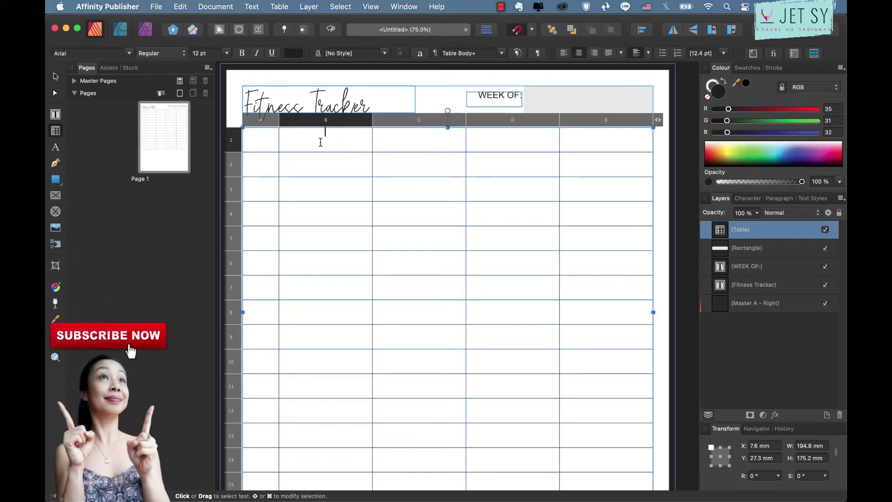
text(WORKOIT)
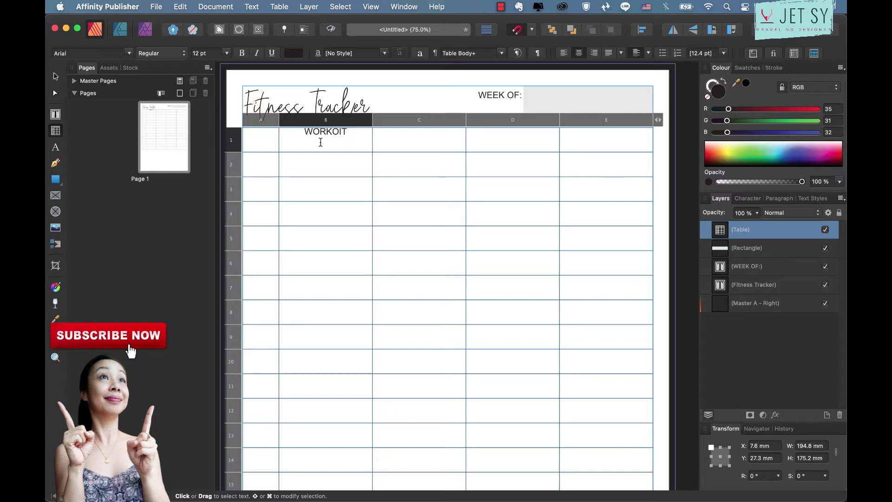
key(BackSpace)
key(BackSpace)
text(YT)
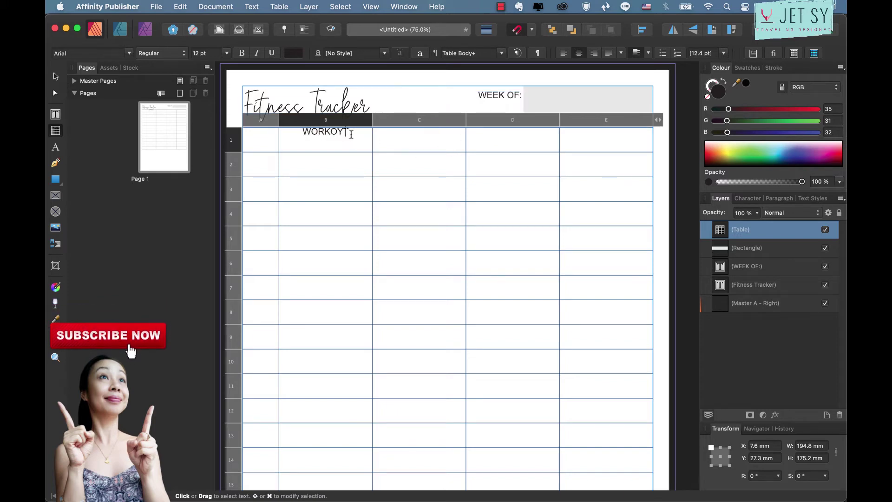
key(BackSpace)
key(BackSpace)
text(UT)
Merge the first-row cells of columns C and D and place the text cursor in the merged cell.
click(437, 138)
key(shift+Right)
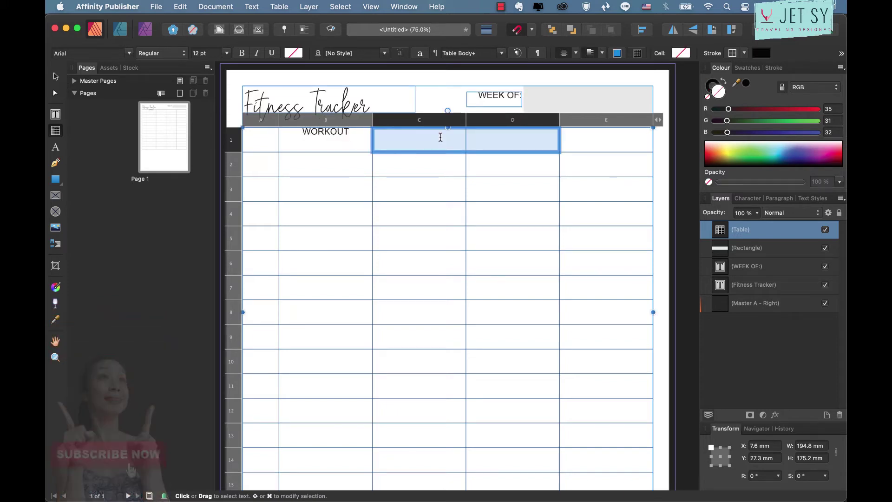
right_click(440, 140)
click(533, 144)
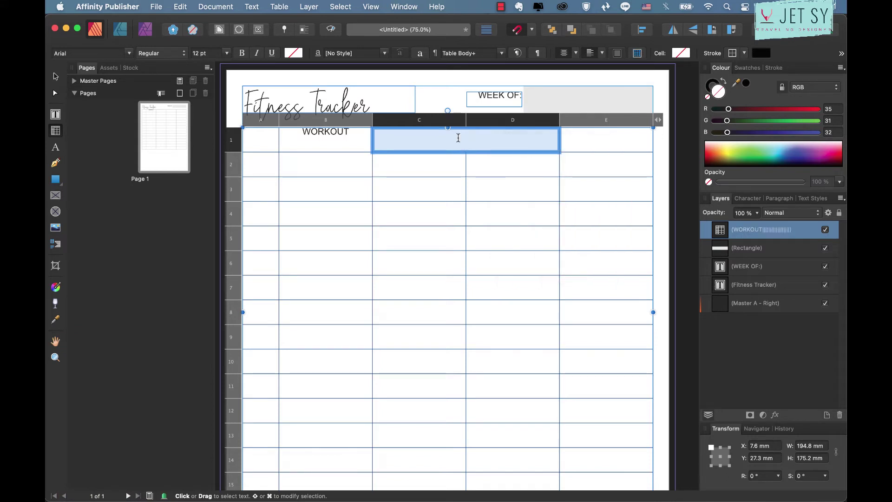
click(458, 137)
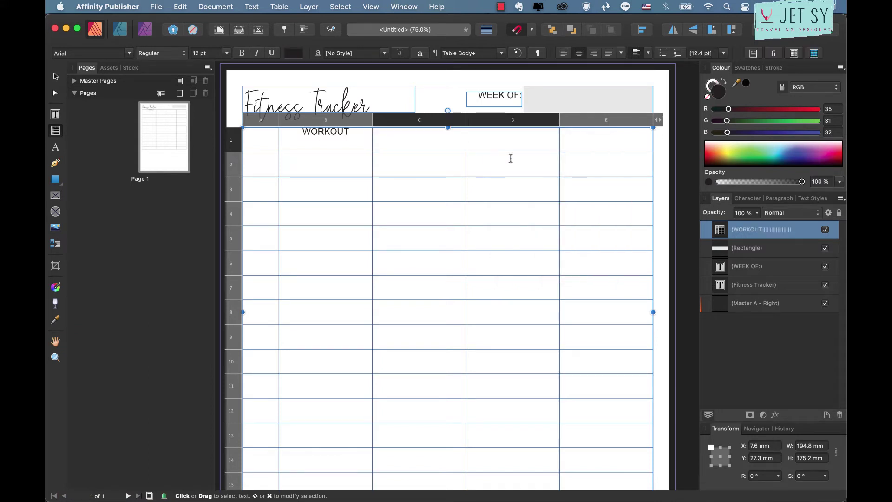
Enter the heading "MEALS" in the merged first-row cell and "WATER" in the first row of column E.
text(MEALS)
click(620, 141)
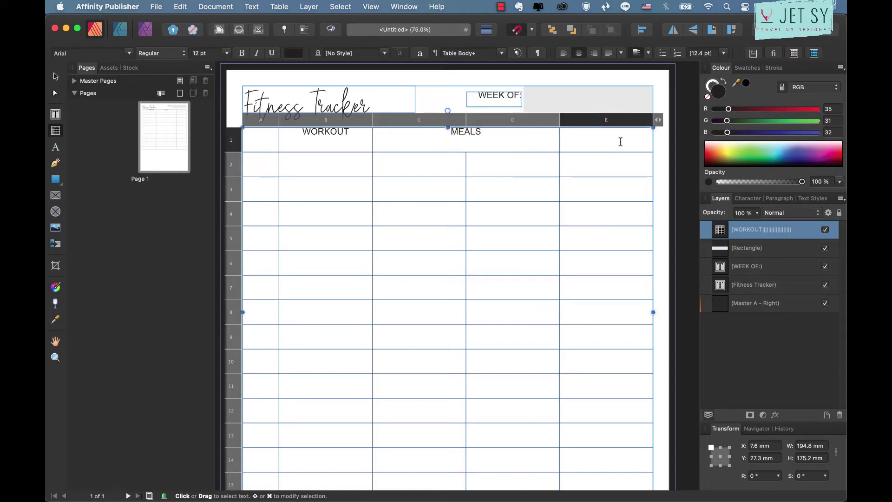
text(WATER)
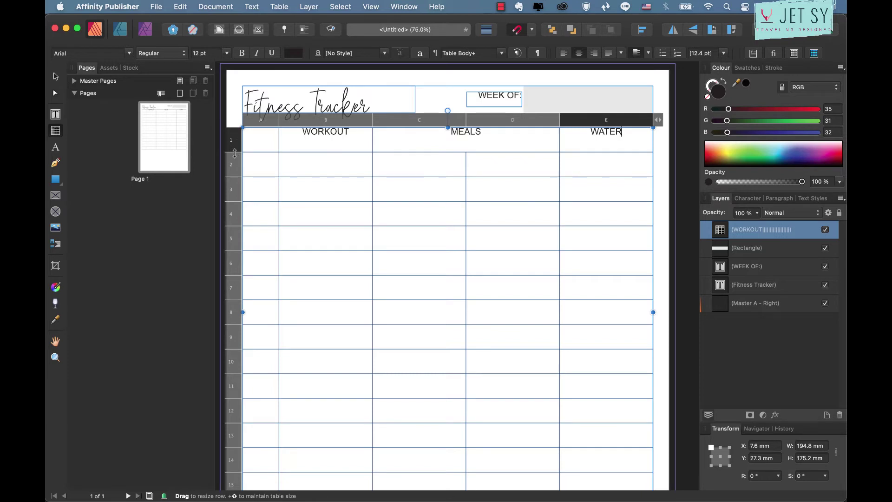
Reduce the height of the table's first row and centre its headings vertically.
drag(235, 153, 235, 143)
drag(359, 136, 556, 137)
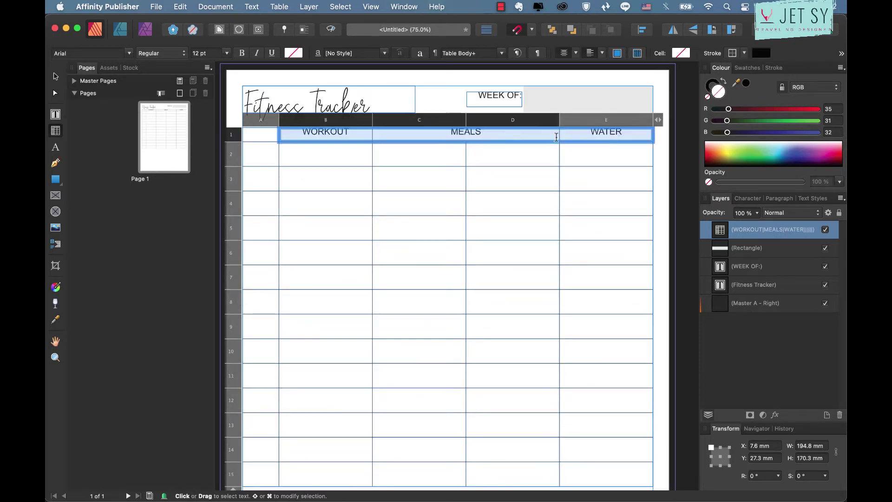
click(599, 54)
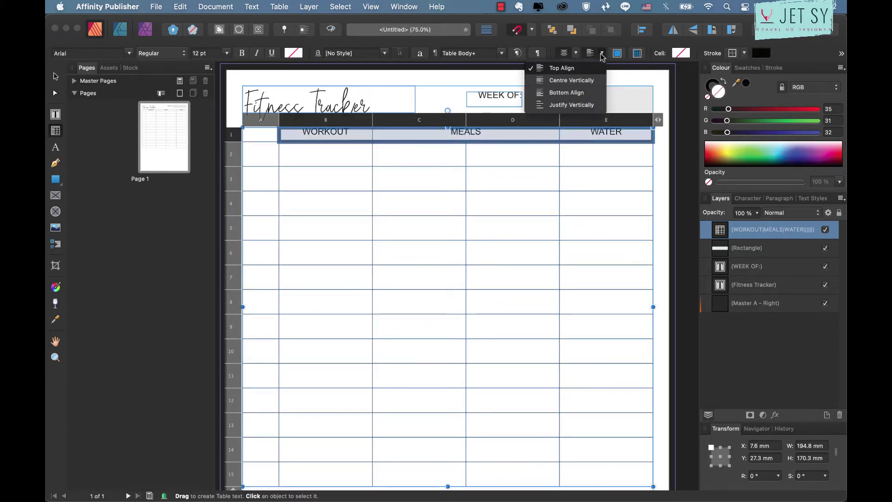
click(570, 82)
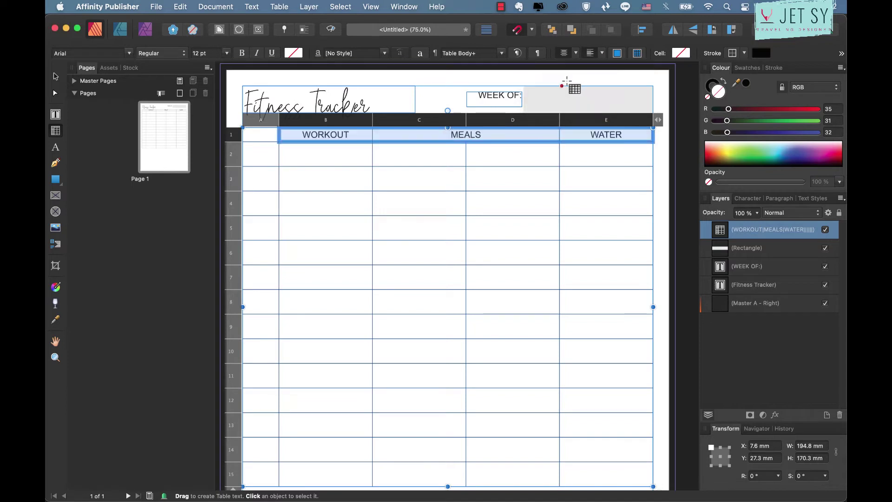
Fill all cells of the table's heading row with a light pink (H 0, S 22, L 88).
click(319, 147)
drag(264, 135, 578, 137)
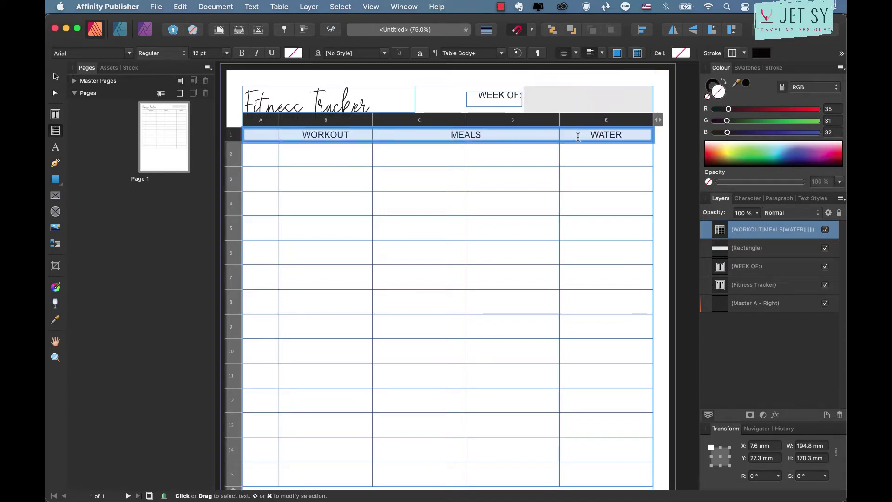
click(685, 54)
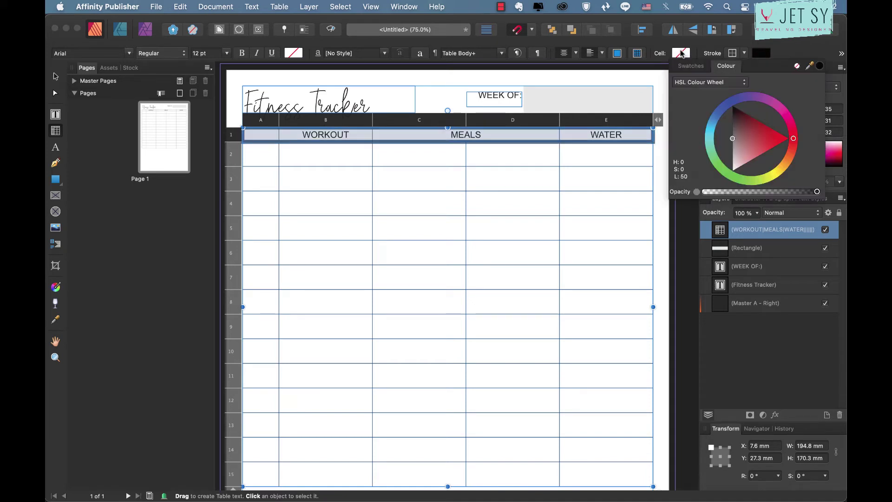
click(682, 53)
click(679, 54)
drag(737, 139, 739, 166)
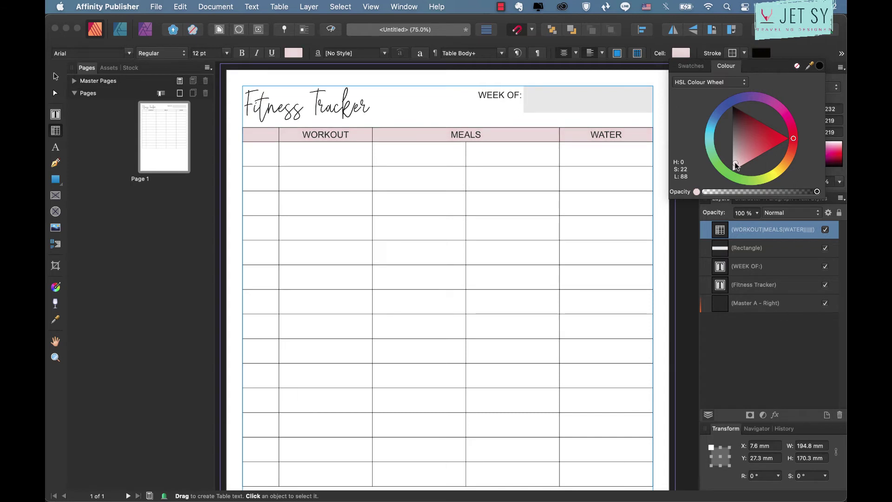
click(321, 152)
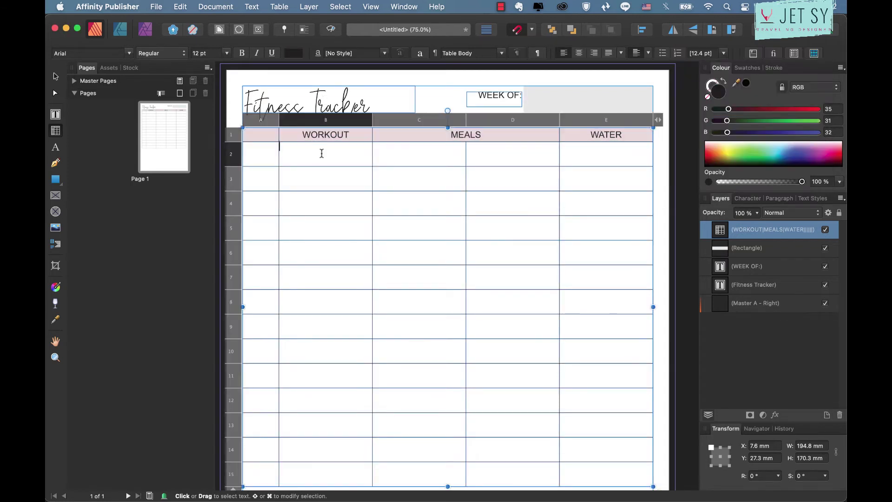
Merge column A's cells in pairs for rows 2–3, 4–5 and 6–7.
scroll(321, 153, down, 1)
drag(263, 143, 263, 177)
right_click(263, 178)
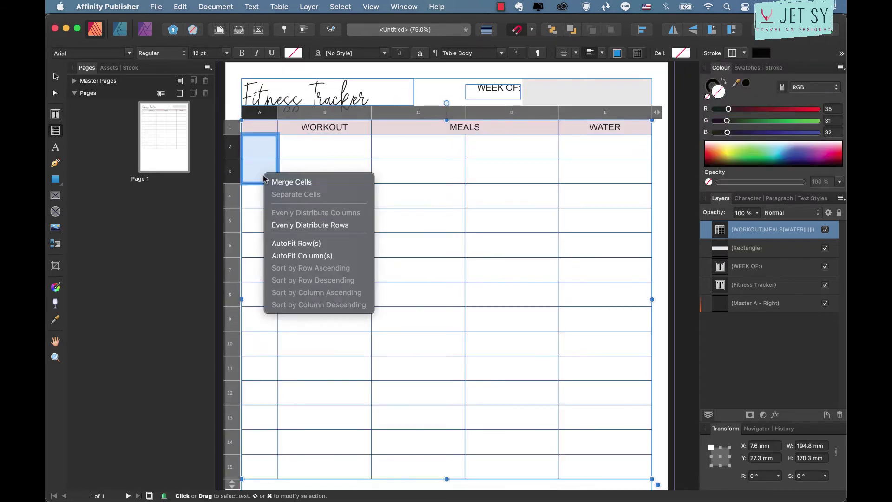
click(306, 183)
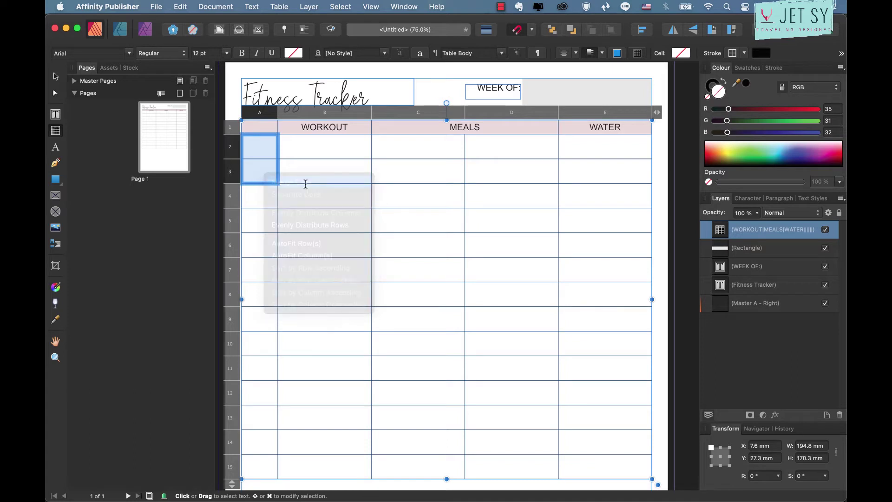
key(Down)
right_click(263, 222)
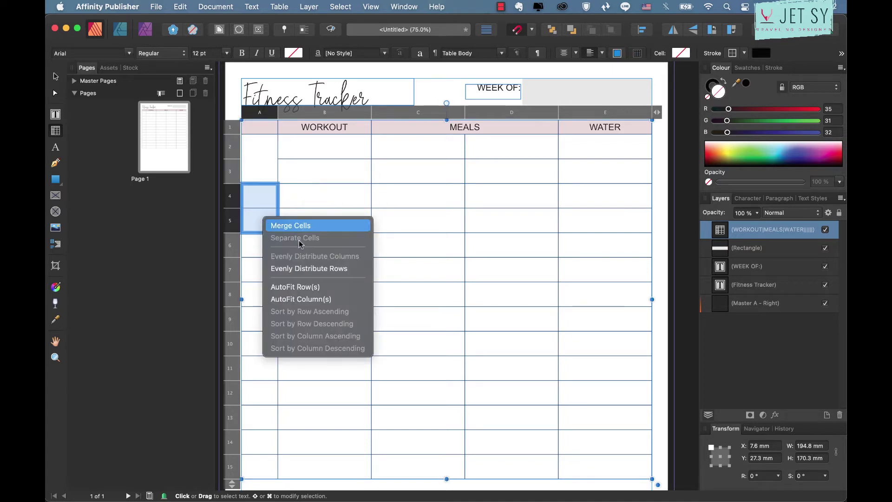
click(302, 227)
key(Down)
right_click(299, 240)
click(341, 274)
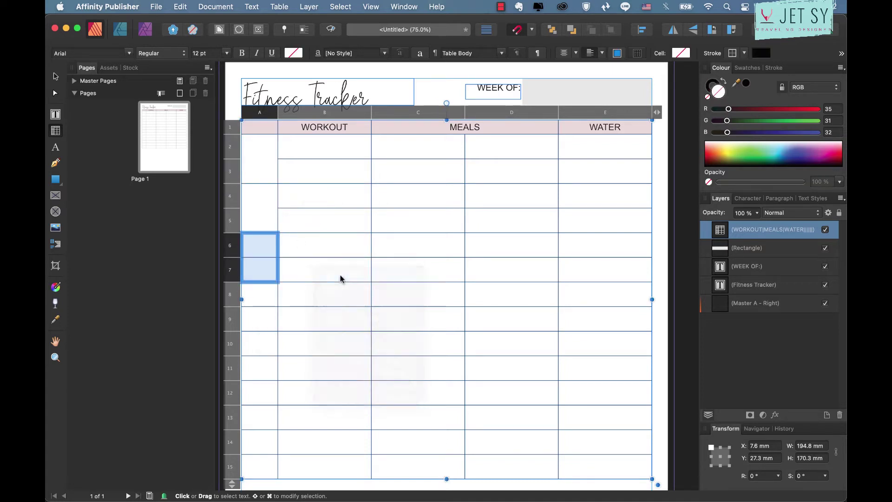
Merge the remaining cells of column A in pairs for rows 8–9, 10–11, 12–13 and 14–15.
key(Down)
right_click(259, 318)
click(335, 321)
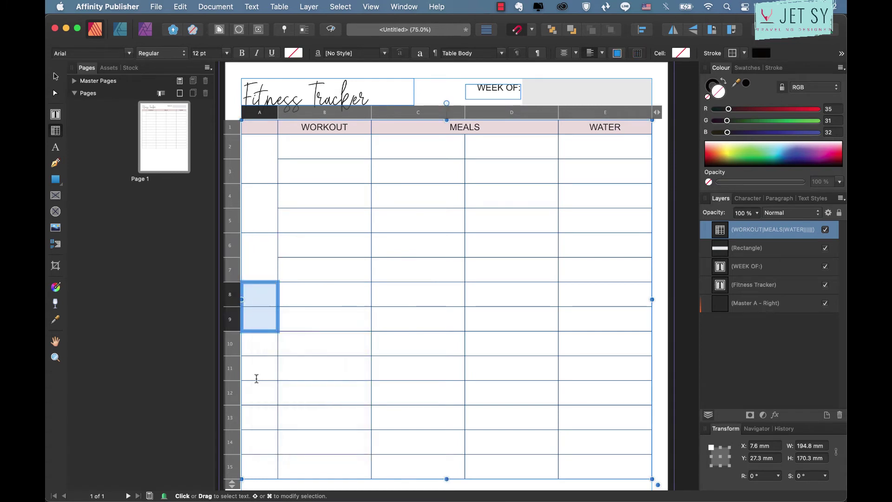
key(Down)
right_click(278, 375)
click(284, 378)
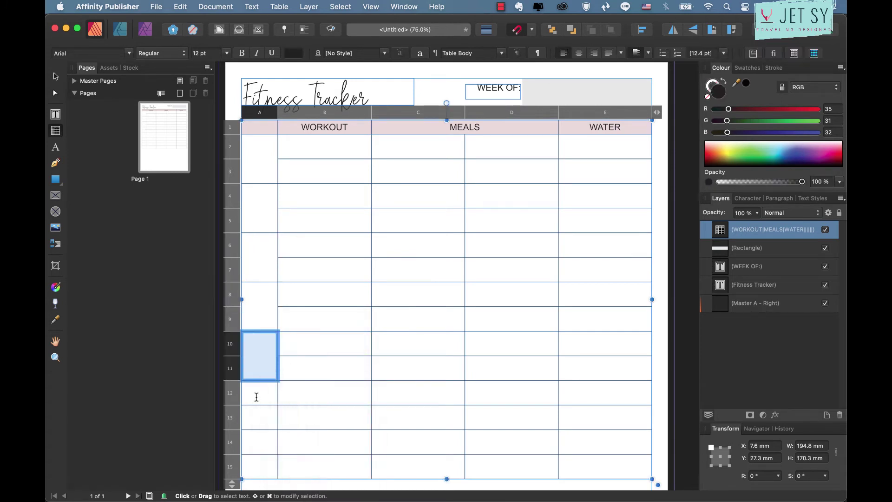
key(Down)
right_click(265, 410)
click(302, 418)
scroll(299, 412, down, 3)
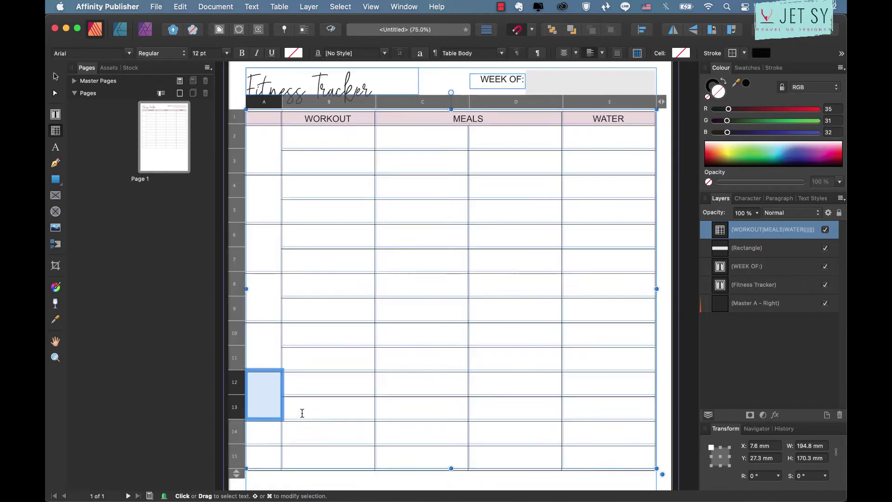
key(Down)
right_click(278, 434)
click(305, 438)
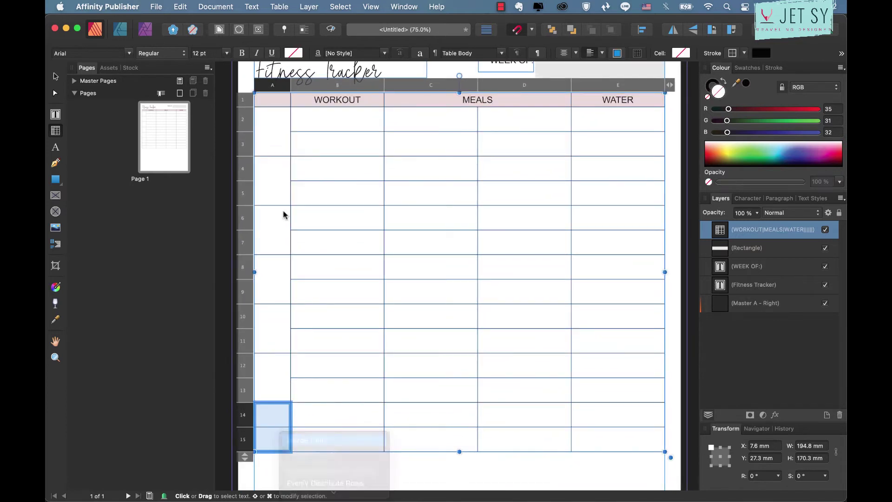
Centre the text vertically in all merged cells of column A, rows 2 to 15.
click(278, 141)
drag(279, 140, 272, 436)
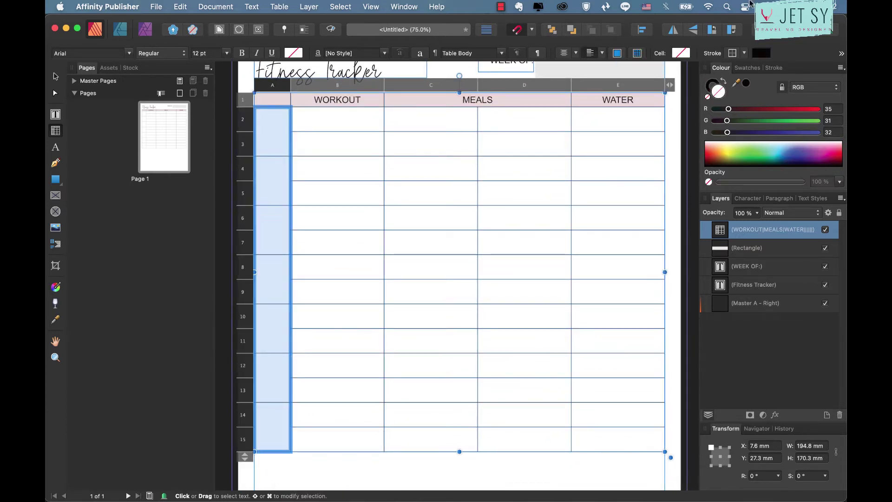
click(602, 53)
click(564, 76)
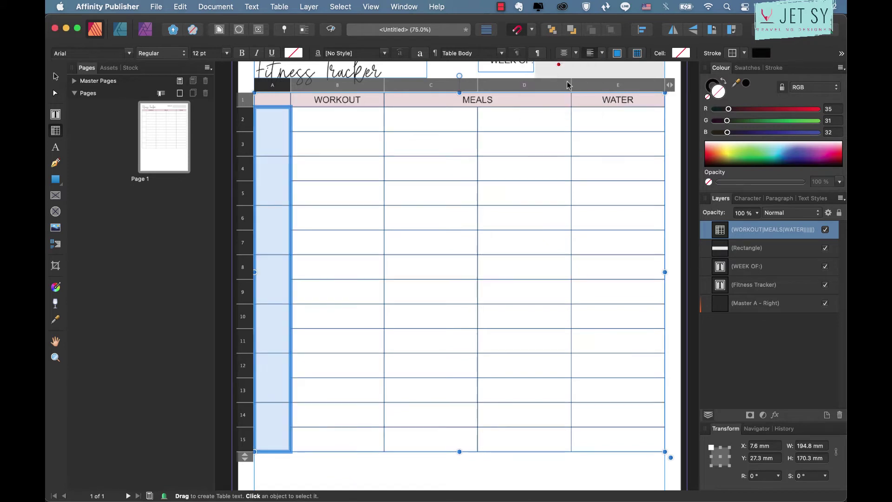
Centre-align the text of column A's first merged cell, rows 2–3, and enter "M".
click(278, 132)
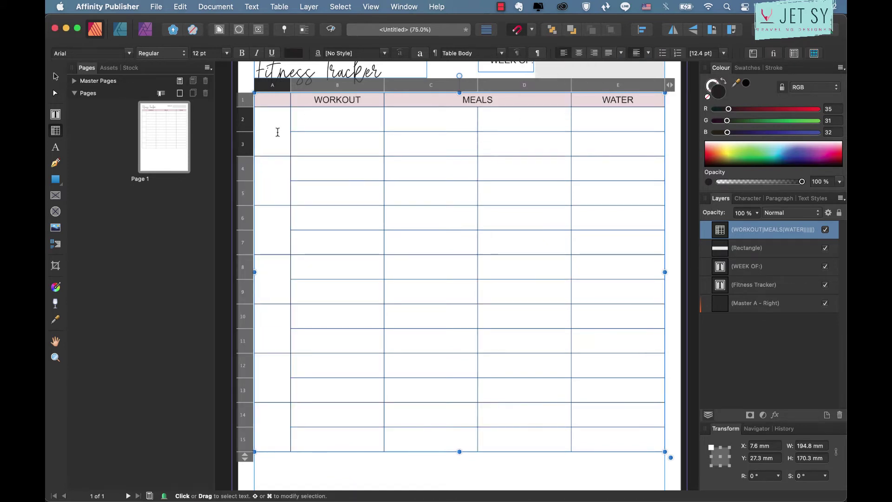
click(579, 54)
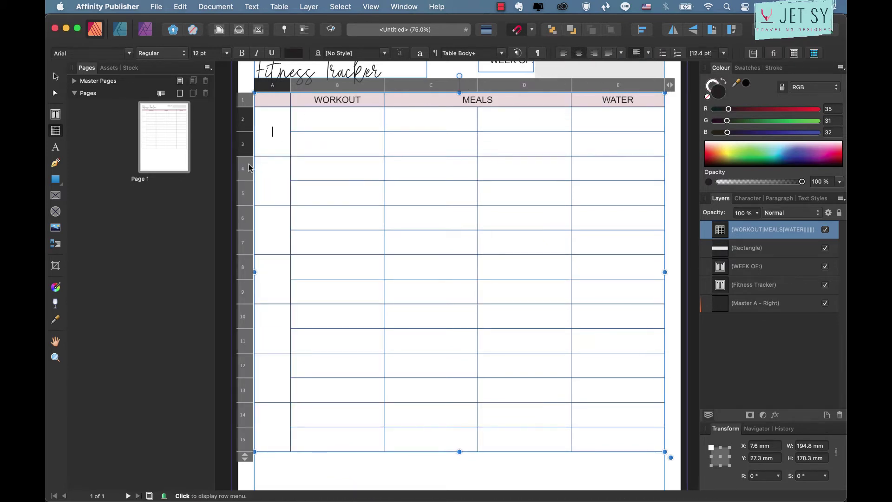
text(M)
key(Down)
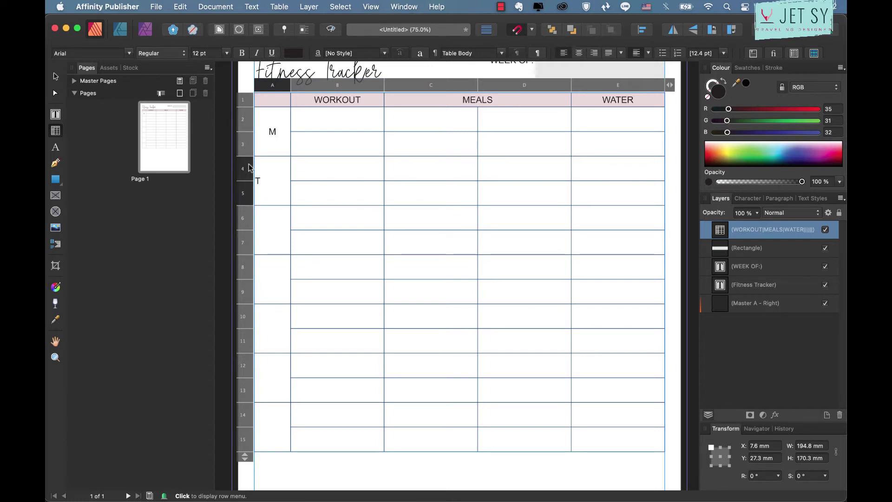
key(BackSpace)
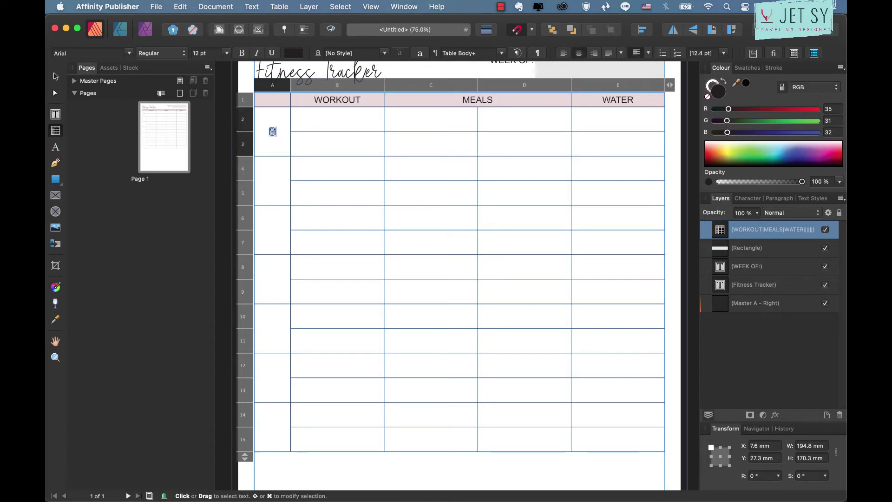
Copy the centred "M" into the next four merged cells of column A, rows 4 to 11.
text(M)
key(Down)
text(M)
key(Down)
text(M)
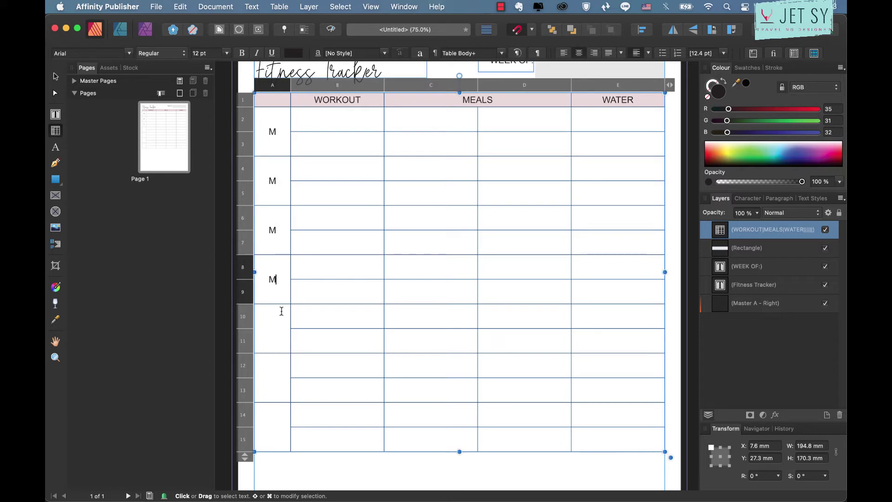
key(Down)
text(M)
Replace the copied letters in column A, rows 4 to 11, with "T", "W", "T" and "F".
double_click(272, 180)
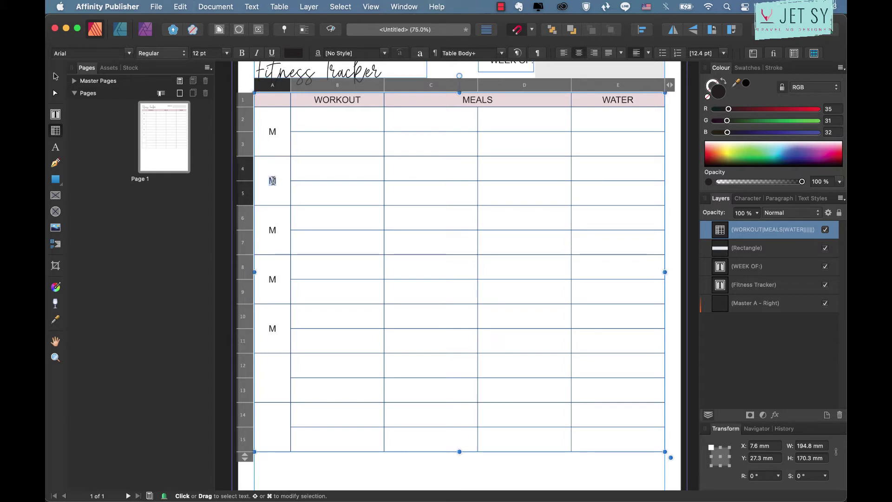
double_click(273, 230)
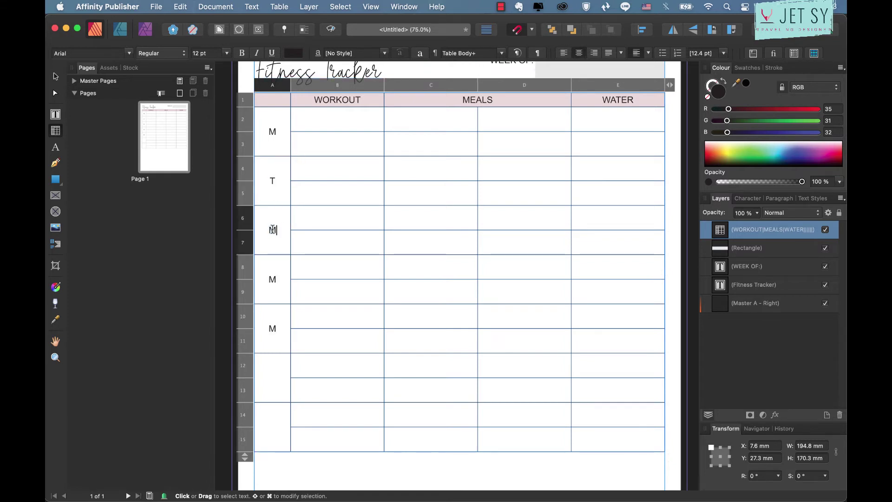
text(W)
double_click(272, 279)
double_click(276, 324)
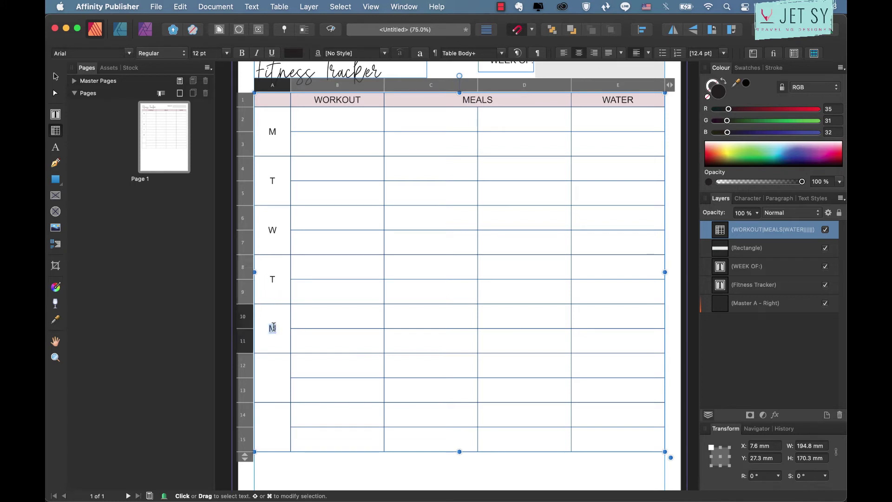
text(F)
Fill the last two merged cells of column A, rows 12 to 15, with a centred "S" each.
key(Down)
text(M)
key(Down)
text(M)
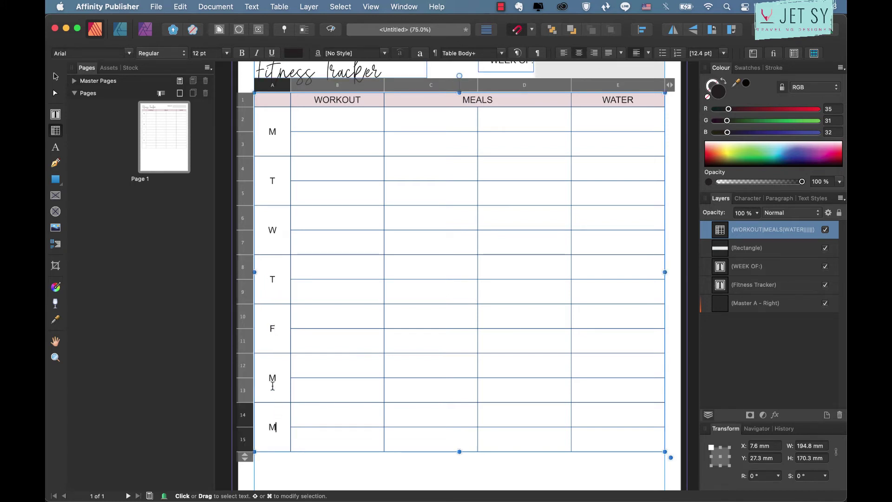
key(Up)
key(BackSpace)
text(S)
double_click(272, 425)
text(S)
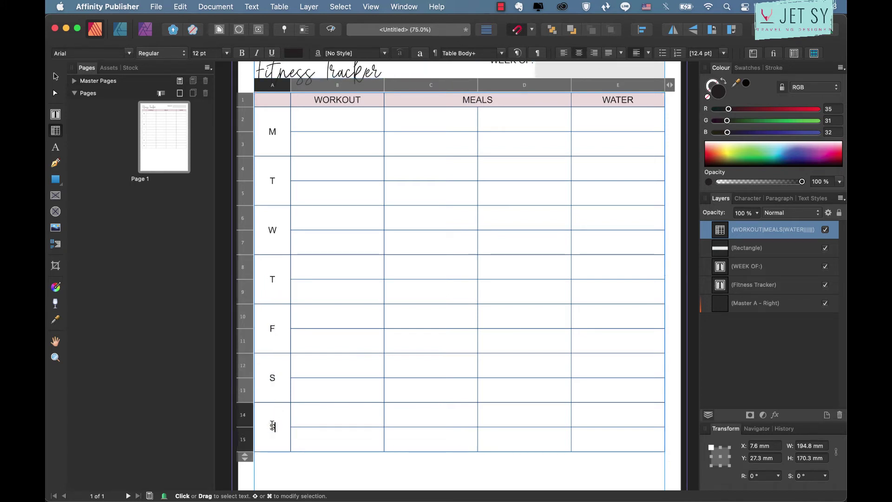
Narrow column A with the weekday letters to about half its width, widening the WORKOUT column accordingly.
click(55, 78)
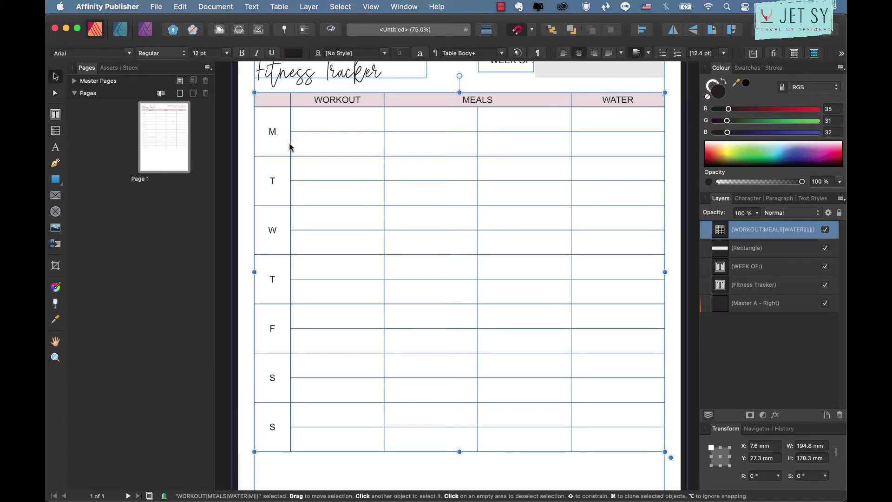
double_click(289, 147)
click(334, 194)
click(290, 84)
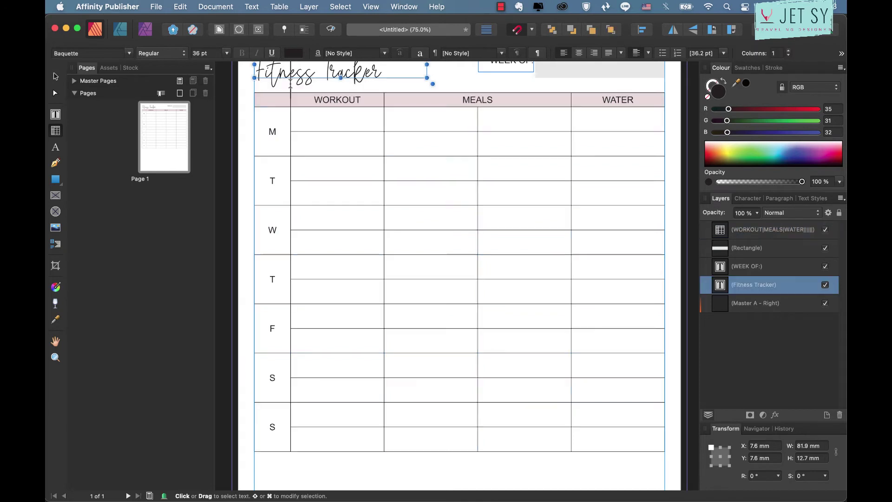
click(302, 123)
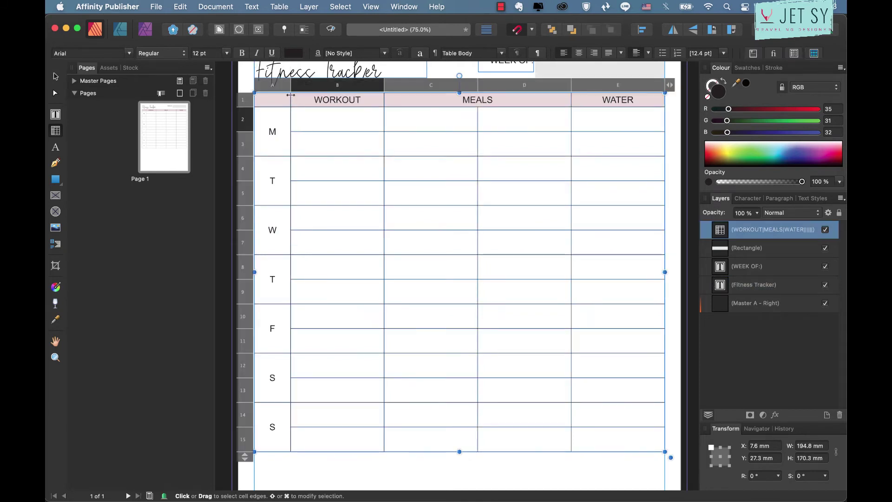
drag(291, 85, 273, 86)
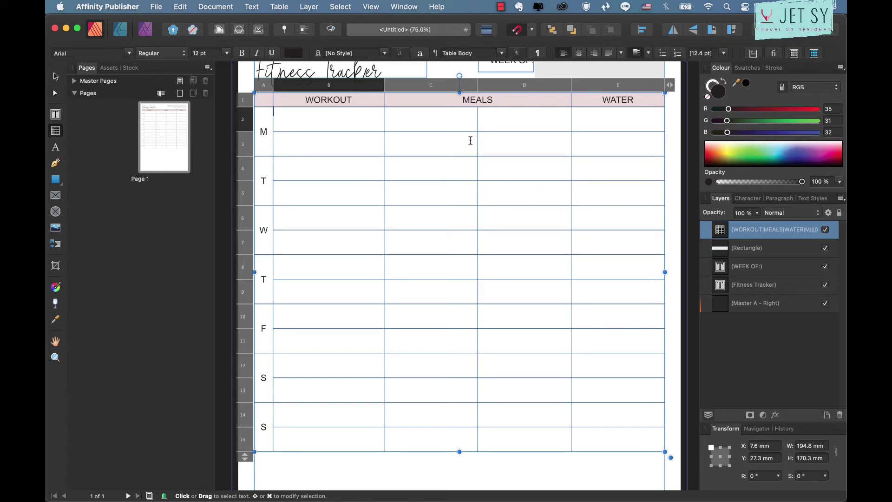
Enter "BREAKFAST" in row 2 of column C, under the MEALS heading, and select the word.
click(421, 120)
mouse_move(422, 120)
mouse_down()
mouse_move(478, 121)
mouse_move(425, 115)
mouse_up()
click(425, 113)
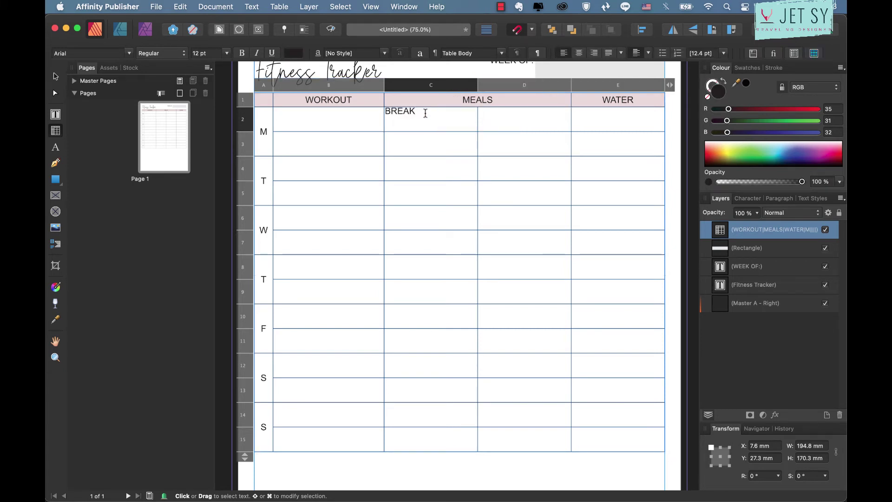
double_click(425, 113)
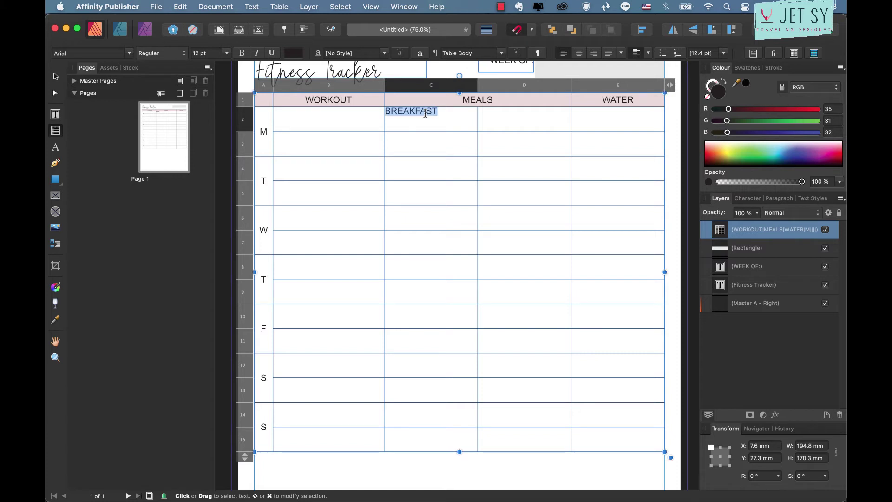
Set the font size of the word BREAKFAST in row 2 of column C to 9 pt.
click(226, 53)
click(210, 121)
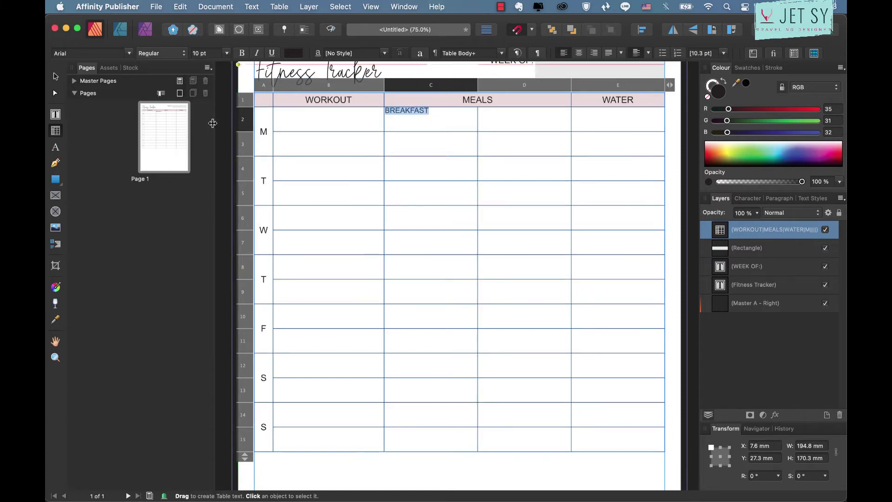
click(227, 53)
click(210, 107)
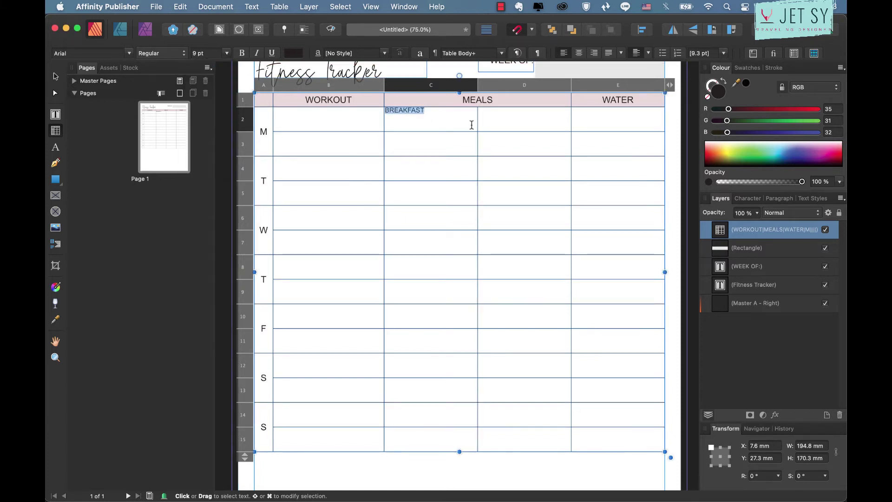
Copy BREAKFAST into the other three MEALS cells of Monday: row 3 of column C and rows 2 and 3 of column D.
click(414, 111)
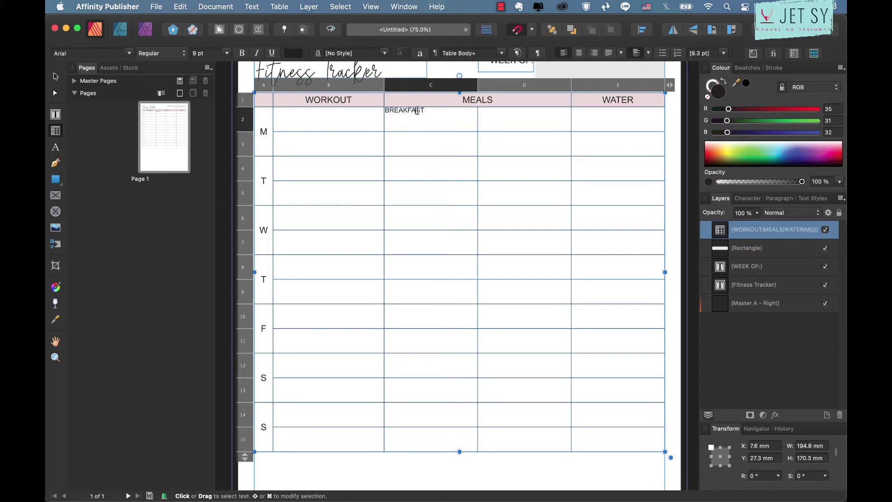
key(super+c)
click(447, 142)
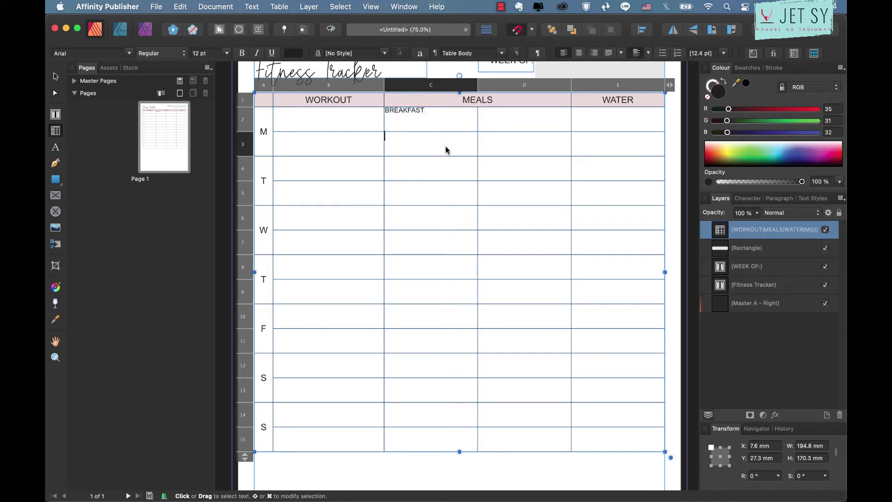
key(super+v)
click(497, 119)
key(super+v)
click(499, 139)
key(super+v)
Replace Monday's three copied words with "LUNCH" in column C, row 3, and "DINNER" and "SNACKS" in column D, rows 2 and 3.
click(405, 135)
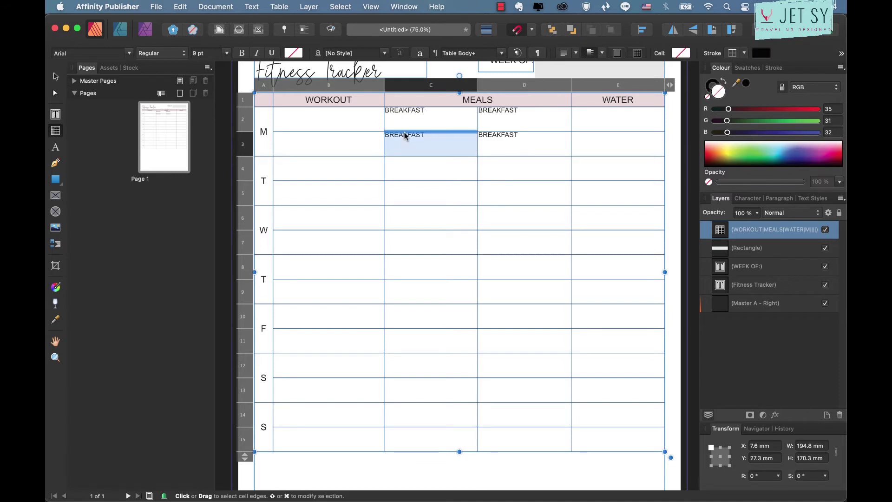
double_click(404, 135)
text(LUNCH)
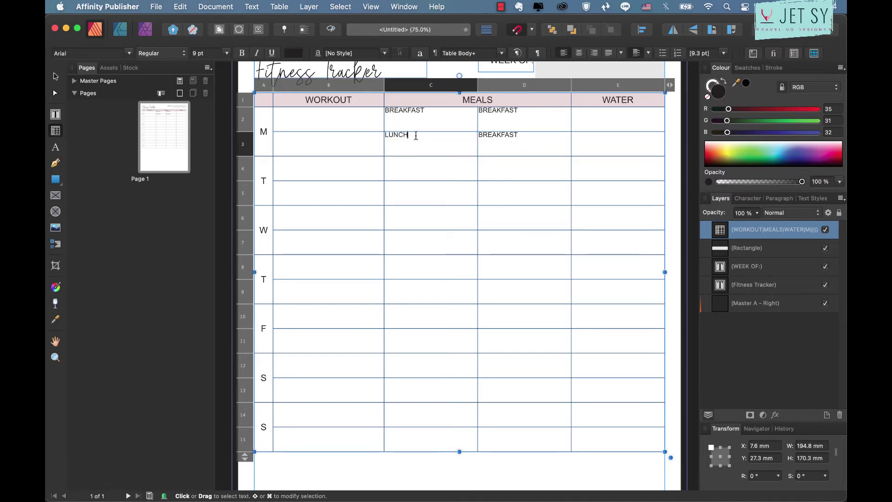
double_click(513, 109)
click(513, 109)
text(DI)
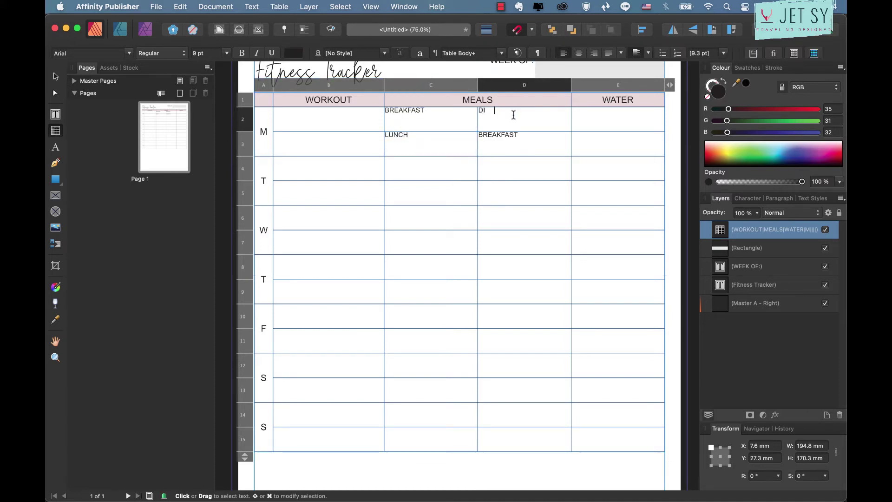
text(NNER)
click(508, 136)
text(SNACKS)
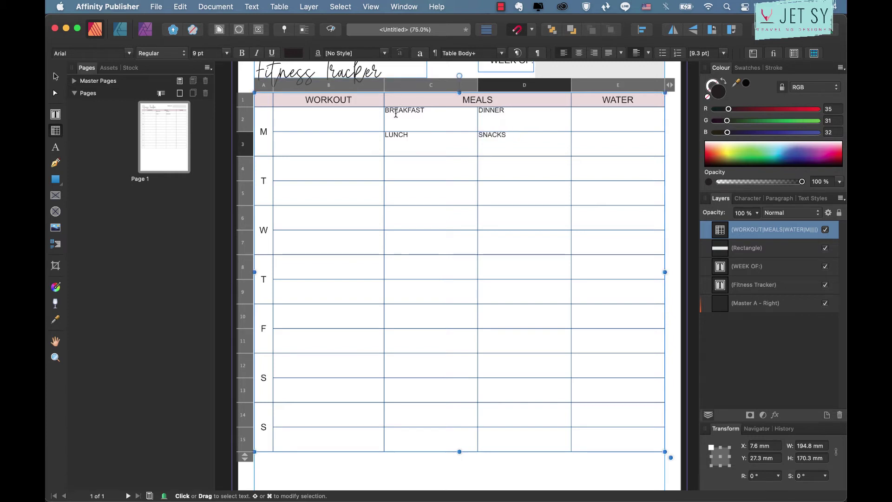
Copy BREAKFAST into the upper column C cell of each remaining weekday, rows 4, 6, 8, 10, 12 and 14.
double_click(396, 113)
key(super+c)
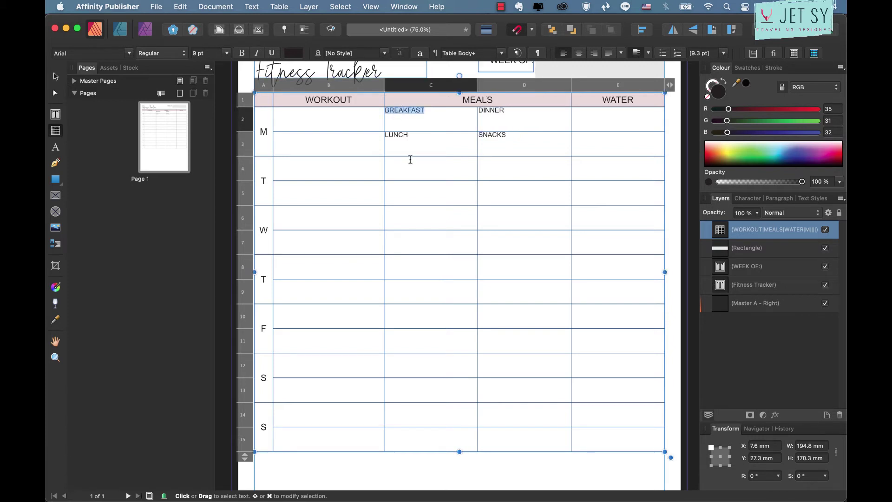
click(410, 161)
key(super+v)
click(405, 218)
key(super+v)
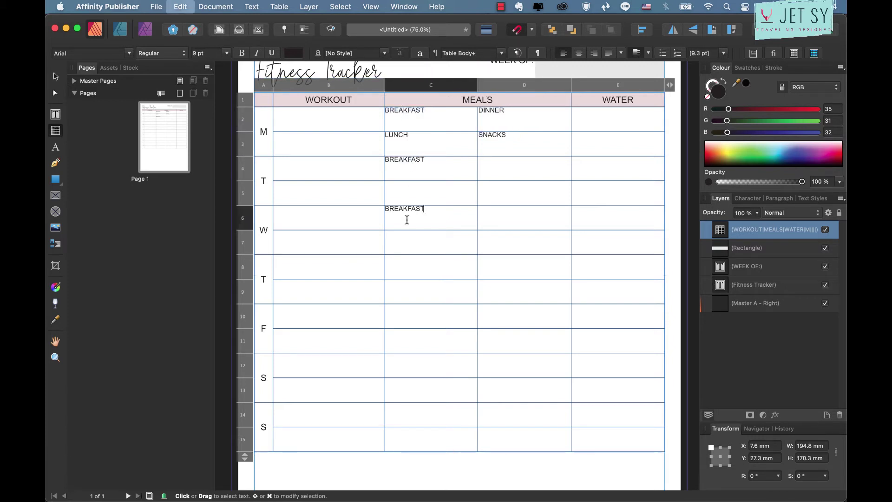
click(406, 266)
key(super+v)
click(403, 314)
key(super+v)
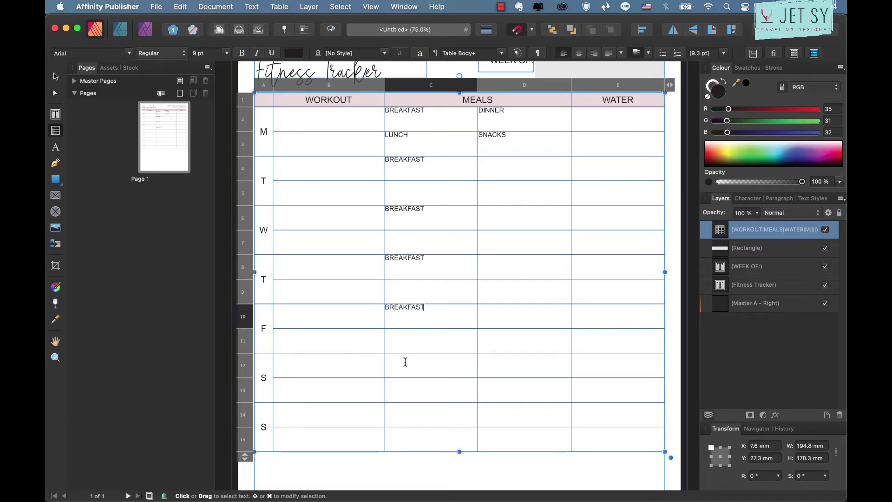
click(404, 361)
key(super+v)
click(408, 413)
key(super+v)
Copy LUNCH into the lower column C cell of each remaining weekday, rows 5, 7, 9, 11, 13 and 15.
double_click(396, 134)
key(super+c)
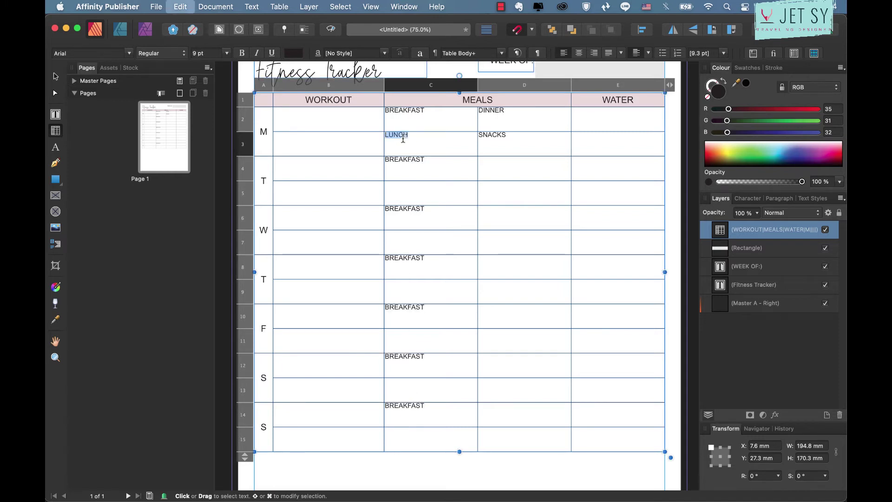
click(410, 186)
click(411, 231)
key(super+v)
click(406, 285)
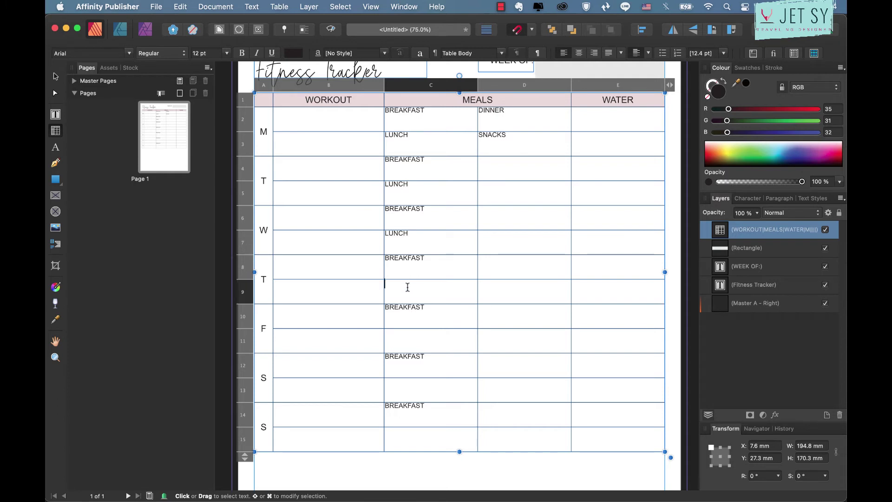
key(super+v)
click(406, 335)
key(super+v)
click(405, 386)
key(super+v)
click(404, 431)
key(super+v)
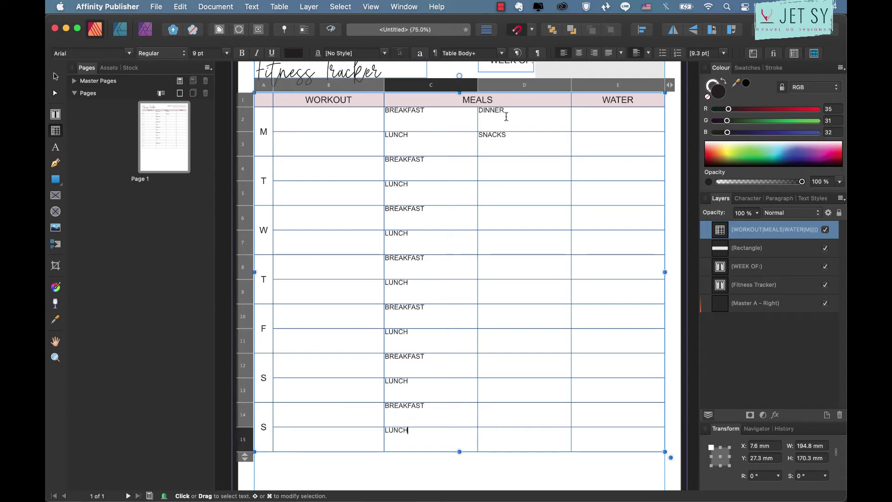
Copy DINNER into the upper column D cell of each remaining weekday, rows 4, 6, 8, 10, 12 and 14.
double_click(491, 111)
key(super+c)
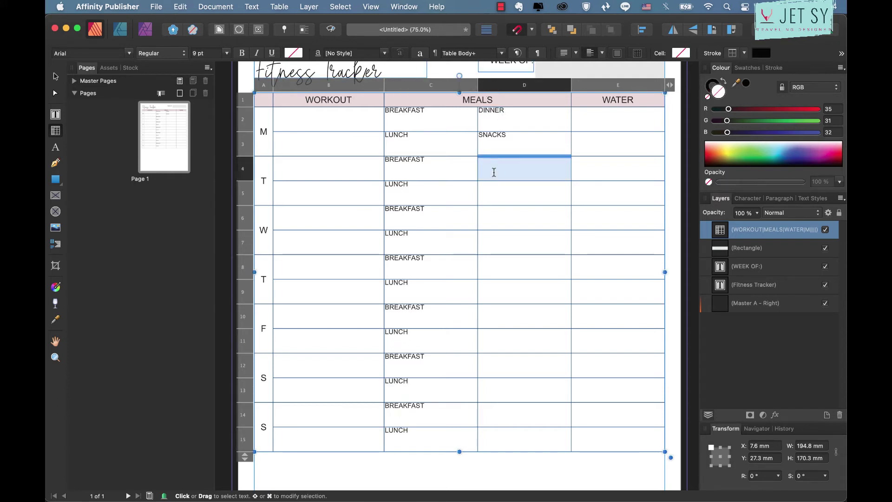
key(super+v)
click(494, 206)
key(super+v)
click(487, 264)
key(super+v)
click(491, 310)
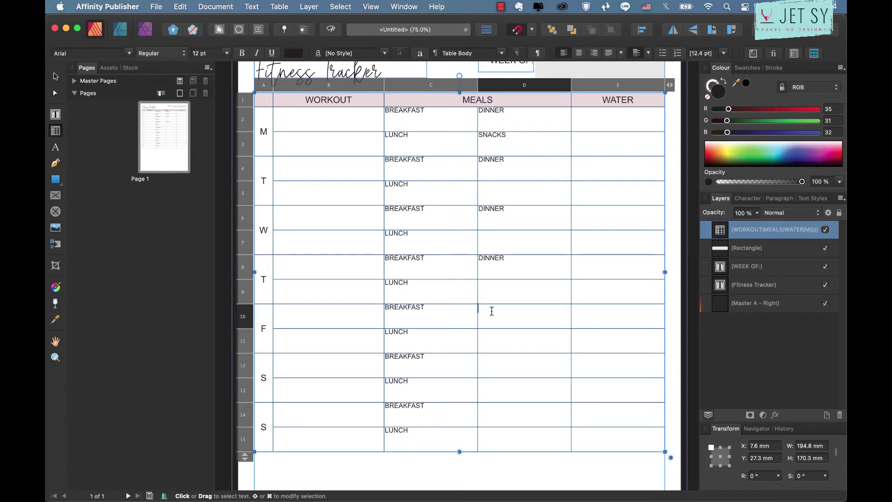
key(super+v)
click(488, 362)
key(super+v)
click(488, 406)
key(super+v)
Copy SNACKS into the lower column D cell of each remaining weekday, rows 5, 7, 9, 11, 13 and 15.
click(496, 135)
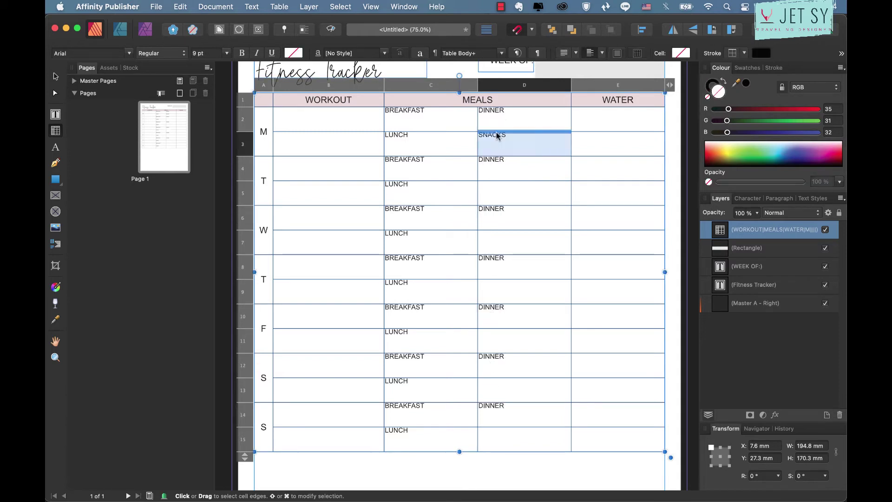
double_click(497, 135)
click(491, 187)
key(super+v)
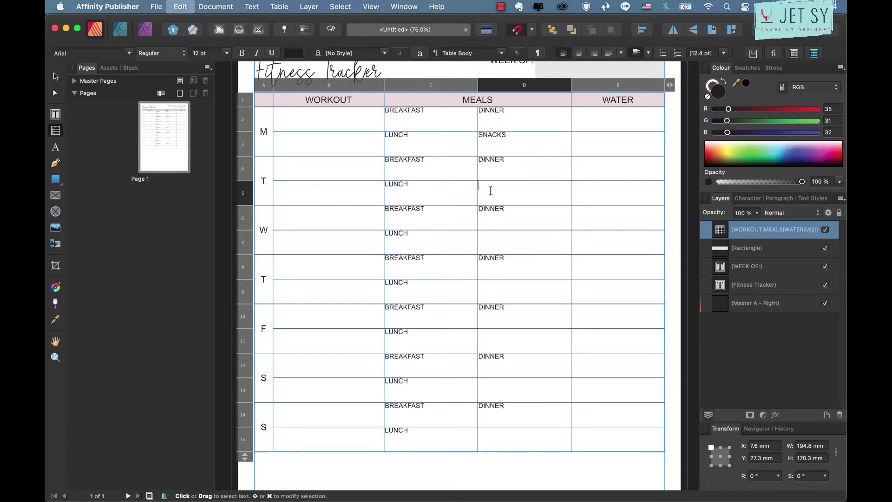
click(493, 235)
key(super+v)
click(493, 284)
key(super+v)
click(497, 337)
key(super+v)
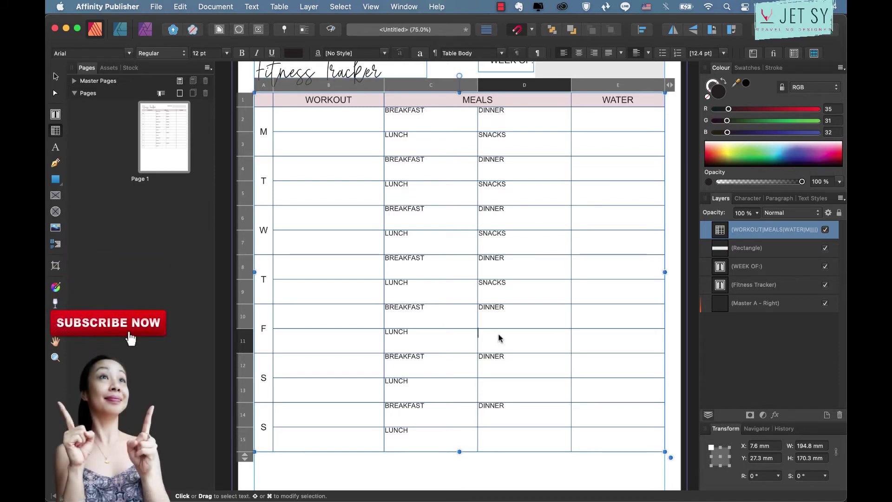
click(498, 385)
key(super+v)
click(495, 433)
key(super+v)
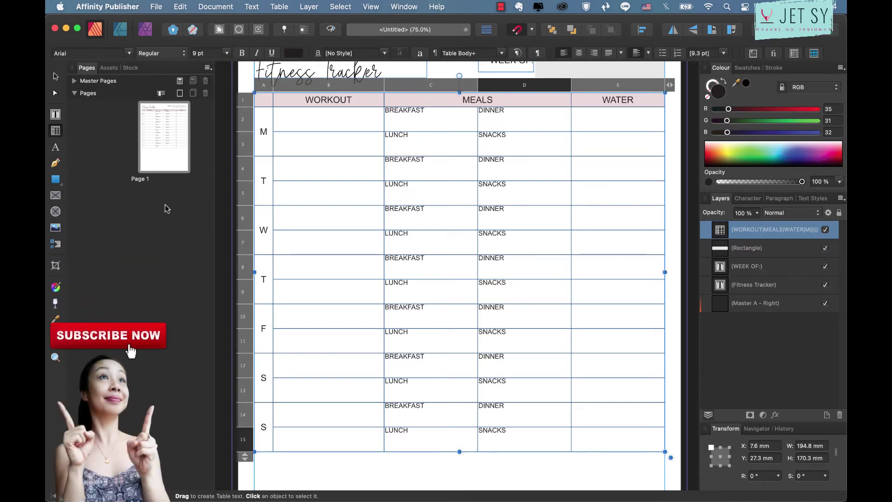
Draw a light grey teardrop about 5.7 by 6.2 mm with the Tear tool in the first cell under WATER.
click(56, 181)
click(56, 181)
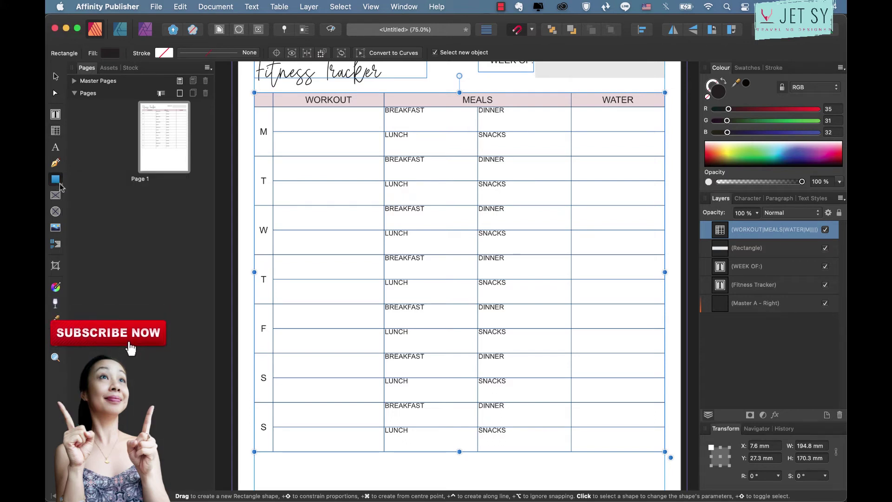
click(56, 180)
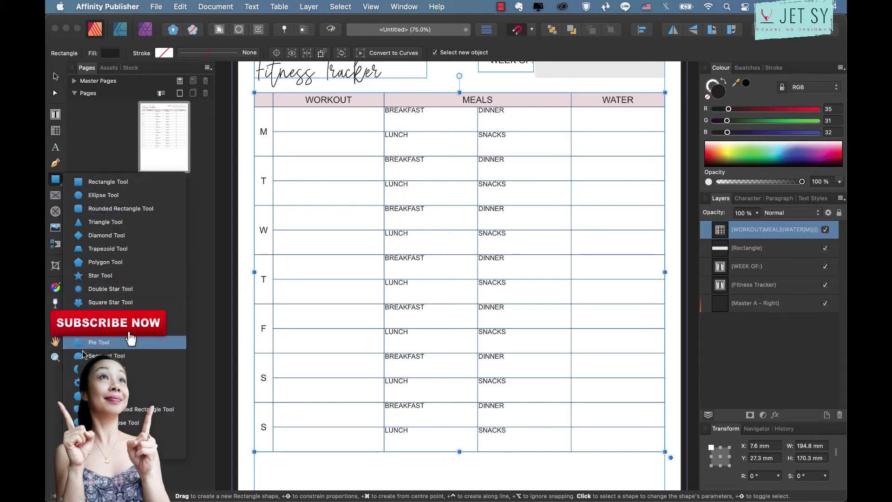
click(91, 436)
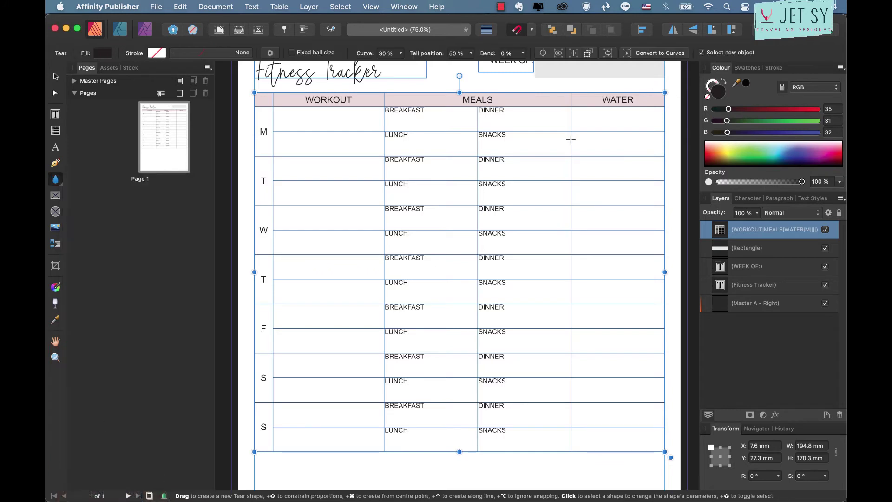
key(super+equal)
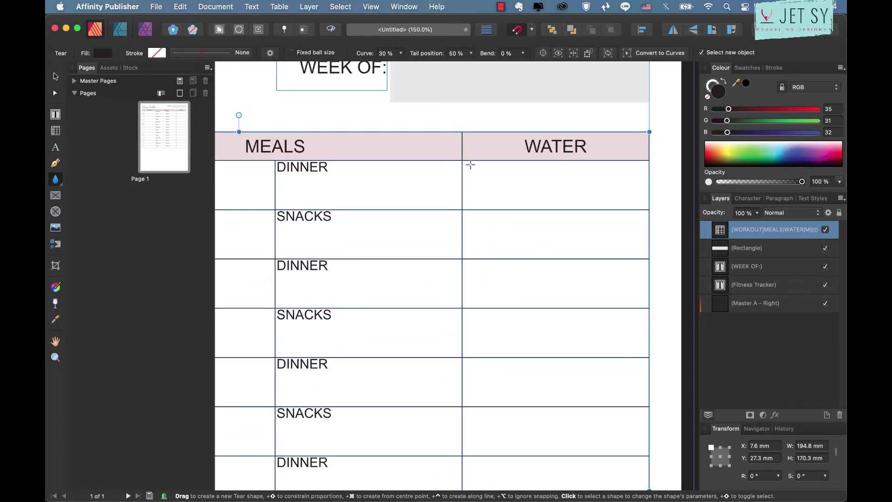
drag(471, 165, 494, 191)
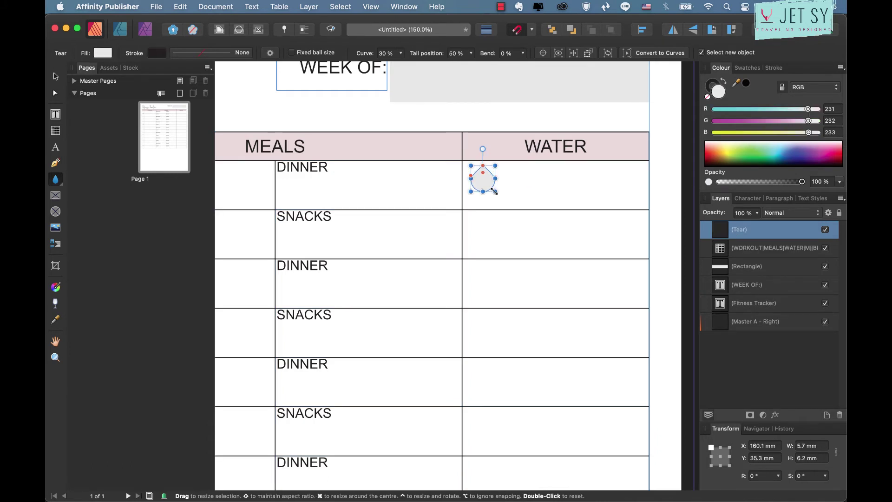
Narrow the WATER column to about 70 percent of its width, keeping the overall table width.
key(v)
key(super+minus)
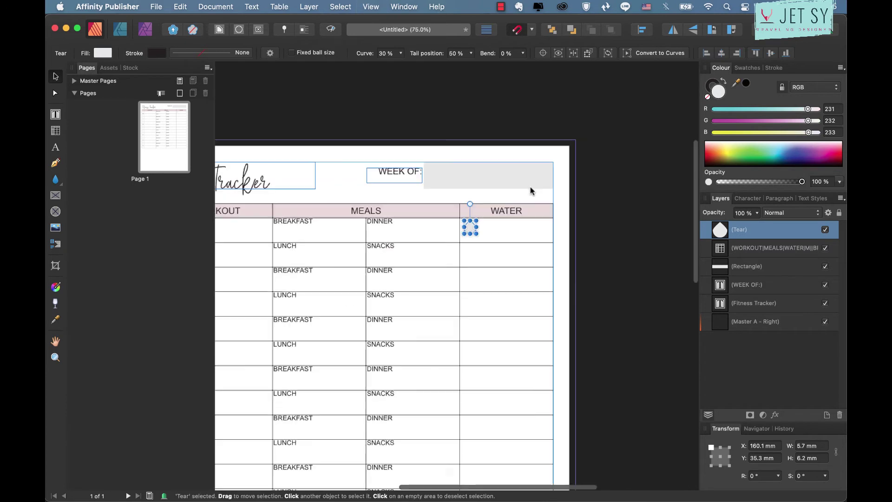
click(542, 219)
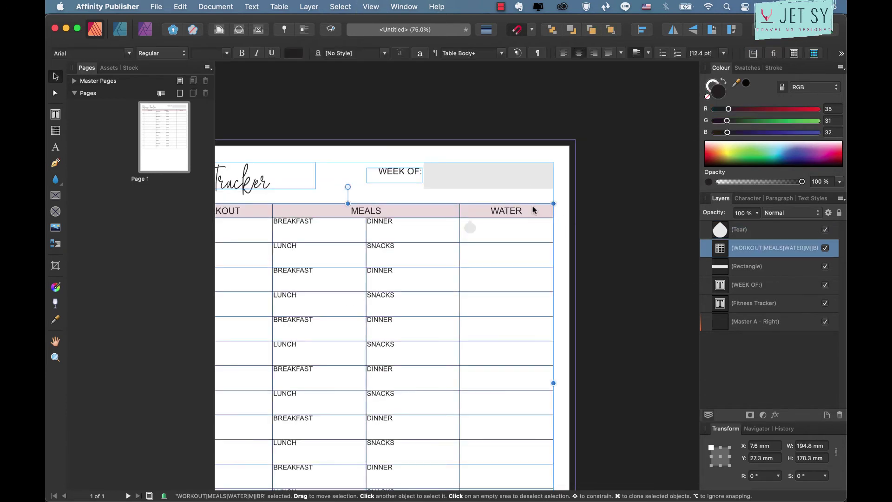
double_click(462, 223)
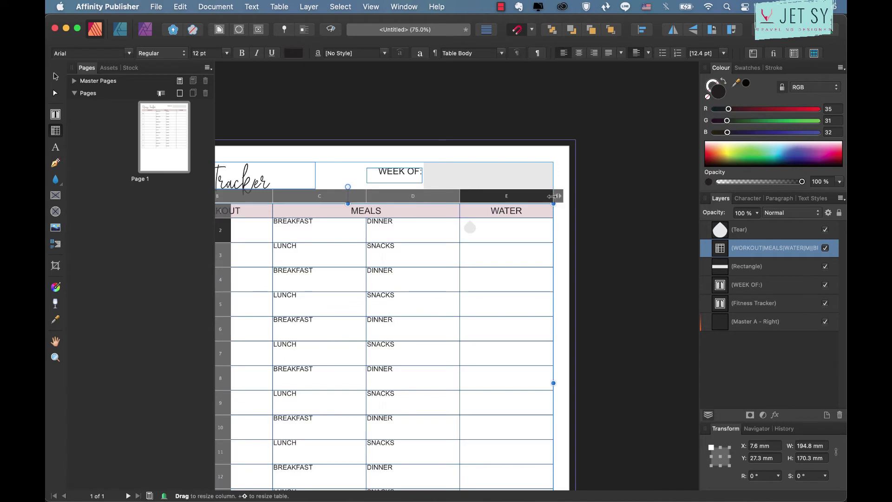
Move the teardrop into the first WATER cell, shrink it to about 4.3 by 4.6 mm and duplicate it into a row of four.
click(470, 227)
key(super+plus)
key(super+plus)
key(super+plus)
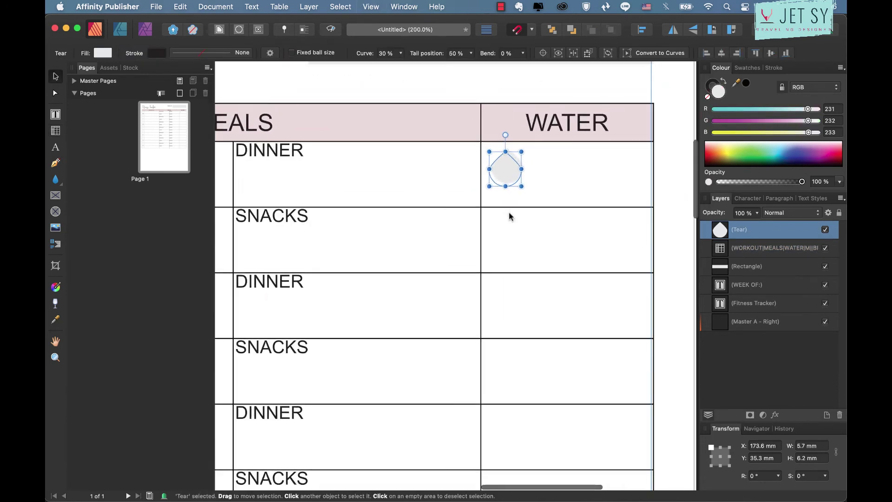
scroll(509, 217, up, 2)
mouse_move(516, 208)
mouse_down()
mouse_move(510, 196)
mouse_move(592, 185)
mouse_up()
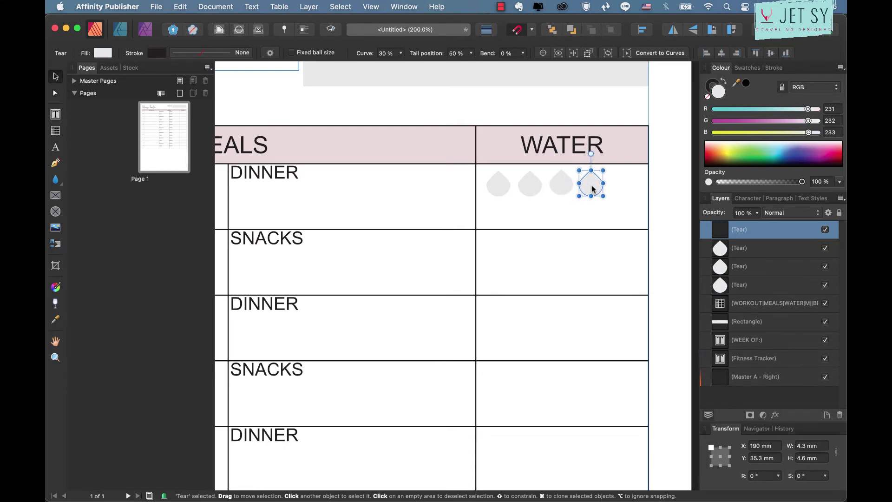
Align the four teardrops by their top edges and duplicate the row directly below within the same WATER cell.
shift+click(556, 185)
shift+click(530, 185)
shift+click(498, 186)
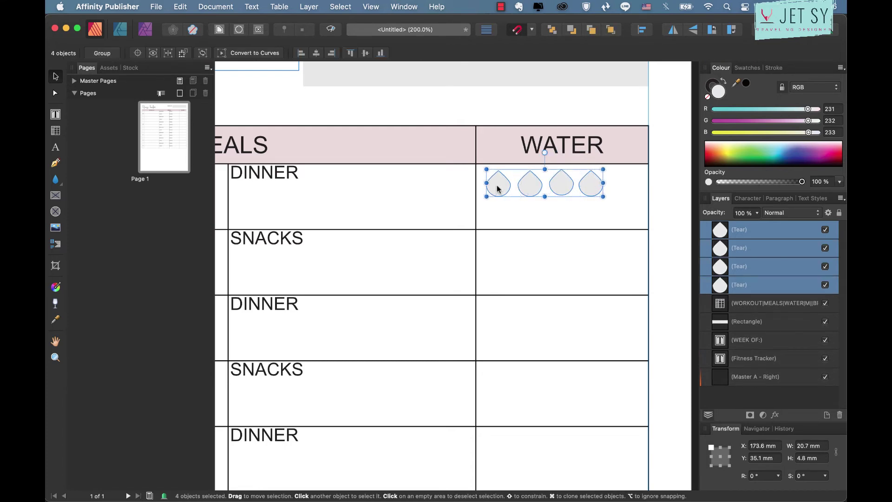
right_click(497, 187)
mouse_move(542, 334)
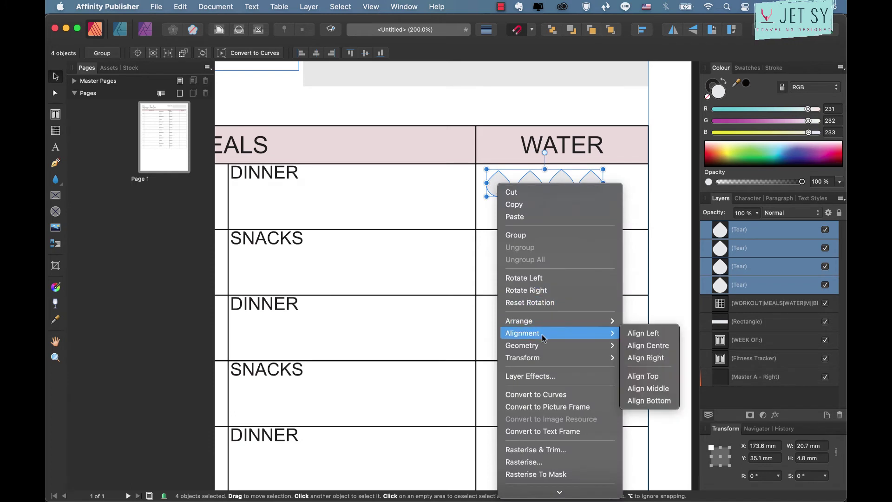
click(656, 374)
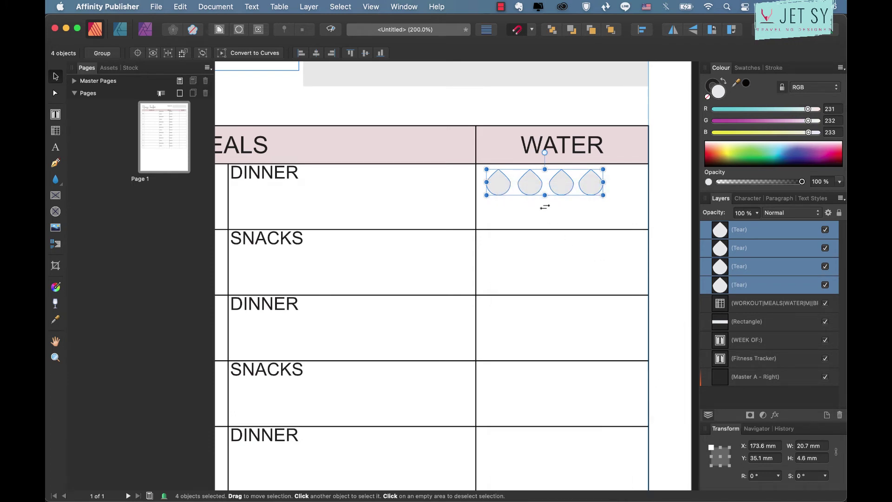
drag(560, 196, 561, 220)
Narrow the WATER column further to fit the teardrops and group all eight teardrops inside its first cell.
click(649, 185)
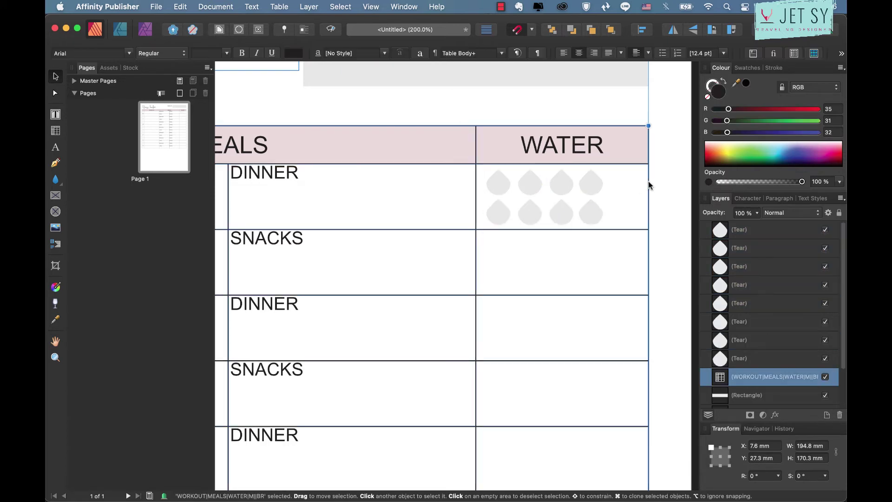
click(633, 114)
click(641, 135)
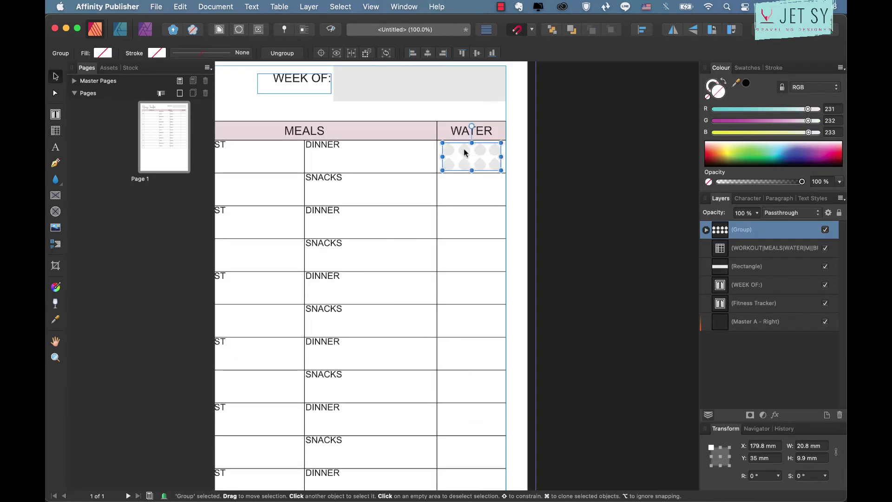
Move the teardrop group out of the way and merge Monday's two WATER cells into one.
drag(464, 152, 498, 153)
double_click(451, 168)
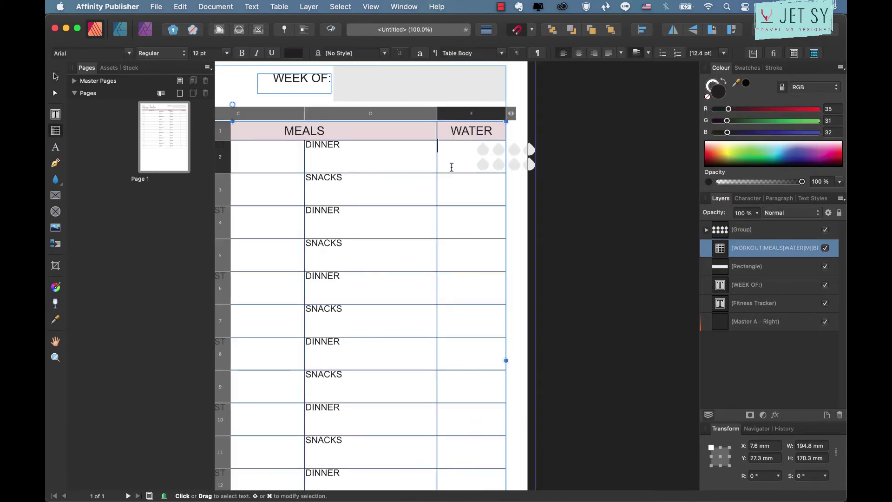
drag(451, 167, 450, 181)
right_click(451, 181)
click(486, 186)
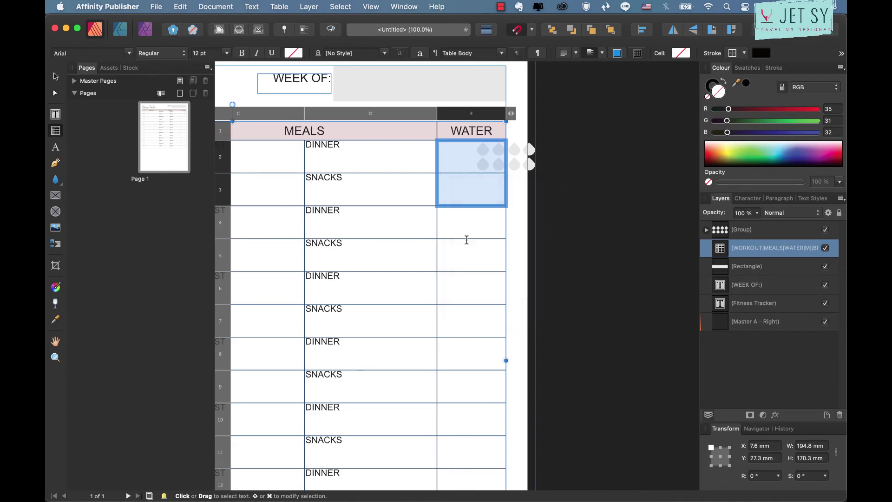
Merge the remaining WATER cells in pairs so each weekday from Tuesday to Sunday has a single cell.
drag(464, 223, 500, 463)
right_click(460, 267)
click(485, 279)
right_click(456, 324)
click(478, 326)
right_click(467, 398)
click(495, 407)
right_click(469, 446)
click(496, 451)
scroll(489, 450, down, 3)
right_click(481, 438)
click(502, 445)
scroll(501, 441, down, 3)
right_click(500, 464)
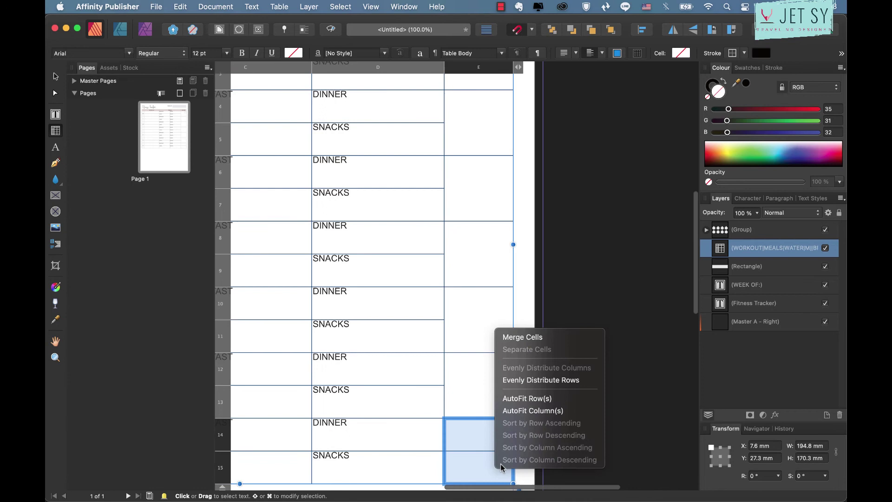
click(525, 337)
Move the teardrop group back into the merged Monday WATER cell and stretch it to about 20.6 by 15.3 mm.
scroll(488, 333, up, 5)
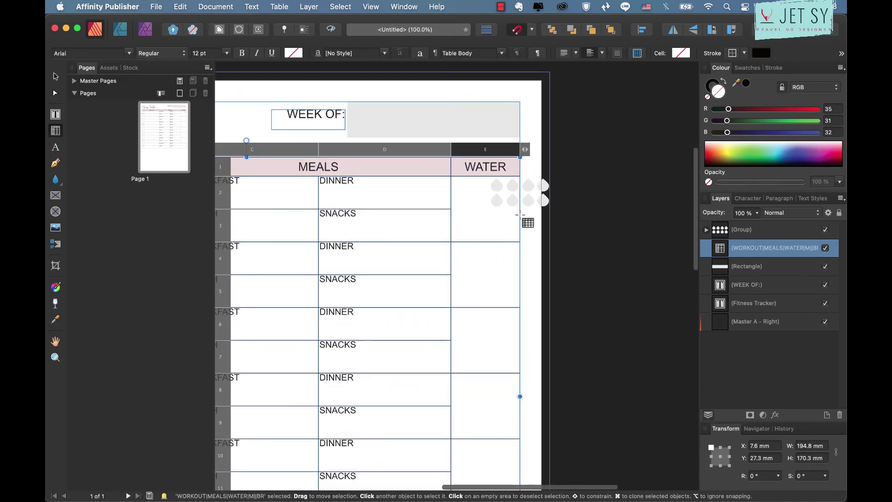
click(55, 75)
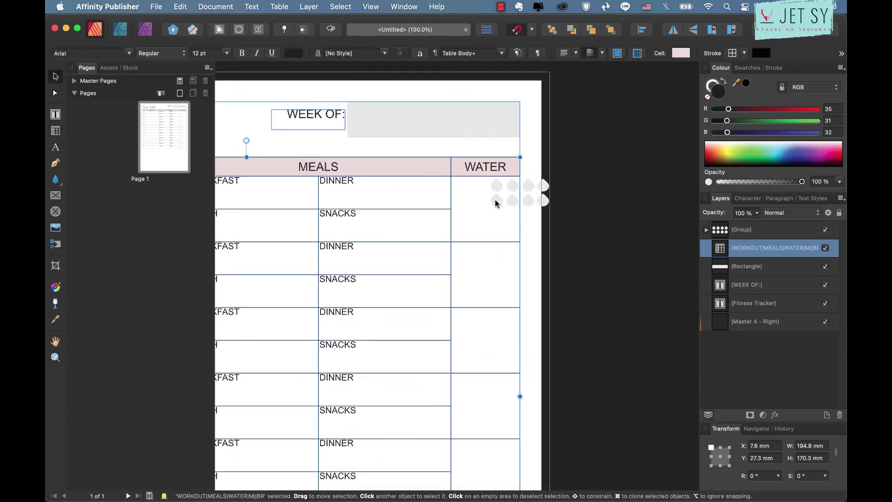
click(542, 188)
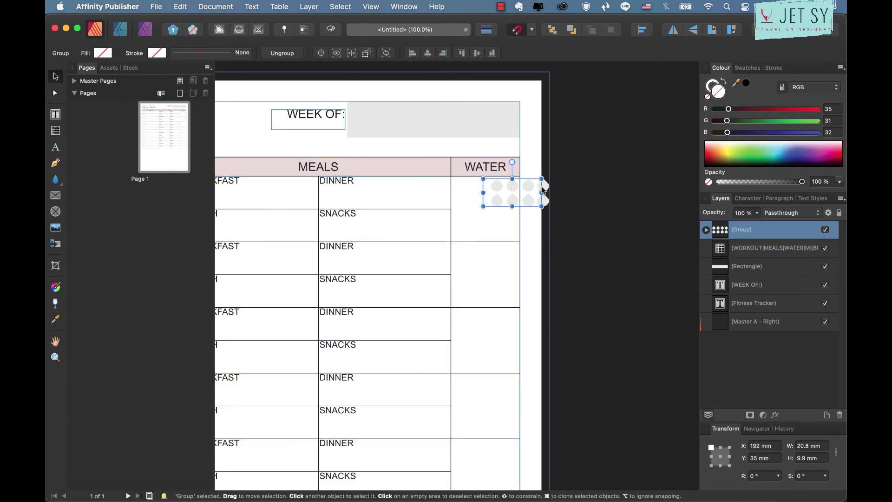
drag(541, 186, 495, 226)
click(527, 240)
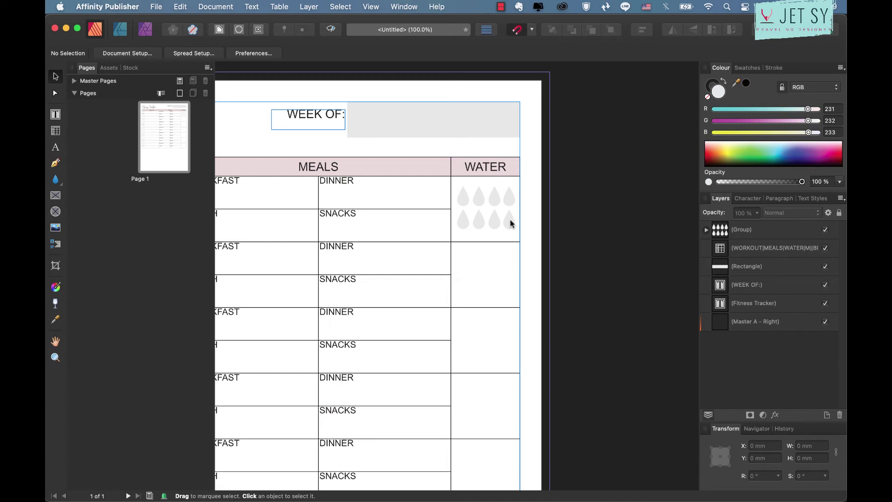
Duplicate the teardrop group into Tuesday's WATER cell and align the two groups with each other in the column.
drag(510, 256, 508, 281)
mouse_move(487, 231)
mouse_down()
mouse_move(480, 223)
mouse_move(479, 288)
mouse_up()
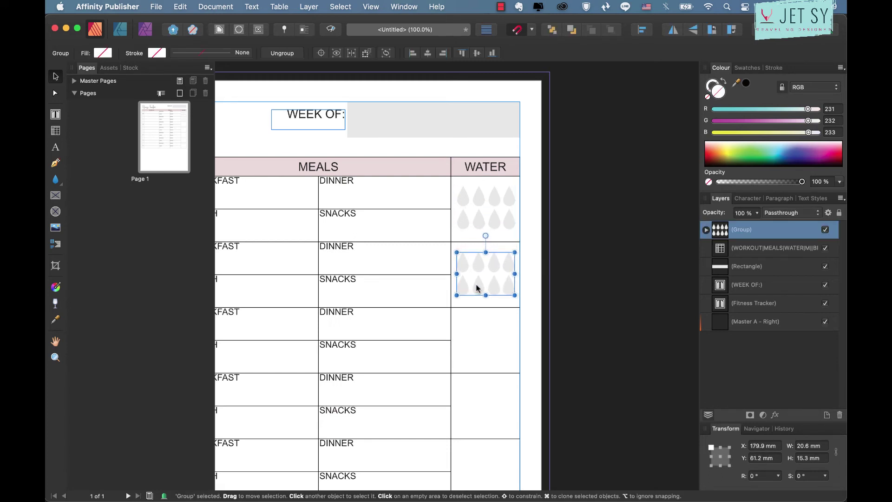
shift+click(494, 221)
right_click(494, 221)
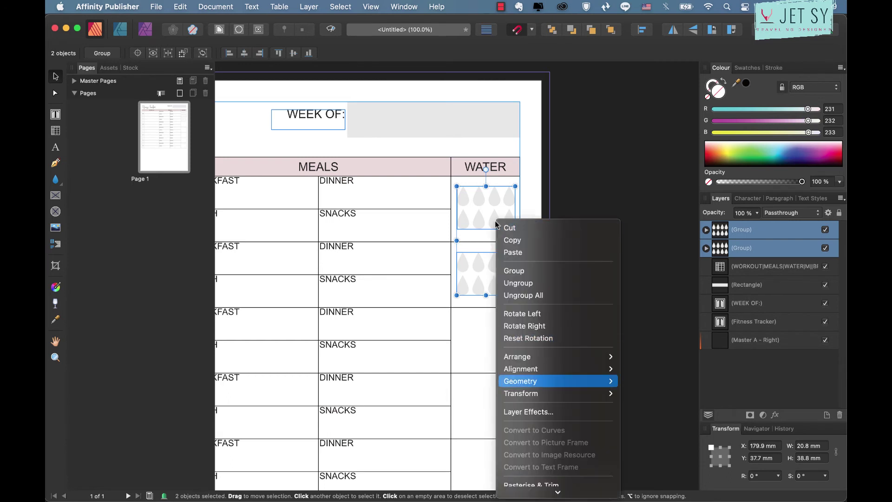
mouse_move(557, 369)
click(639, 369)
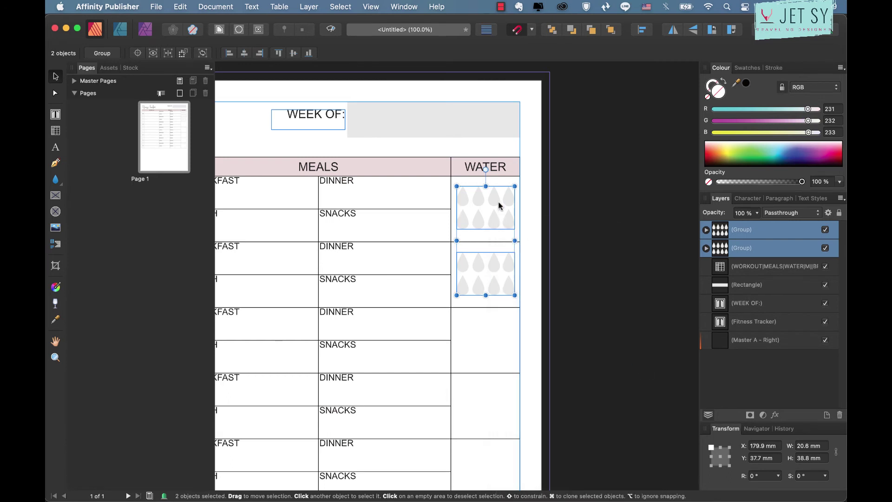
Duplicate the teardrop groups down the WATER column to fill the cells from Wednesday through Sunday.
drag(493, 205, 492, 332)
scroll(492, 331, down, 5)
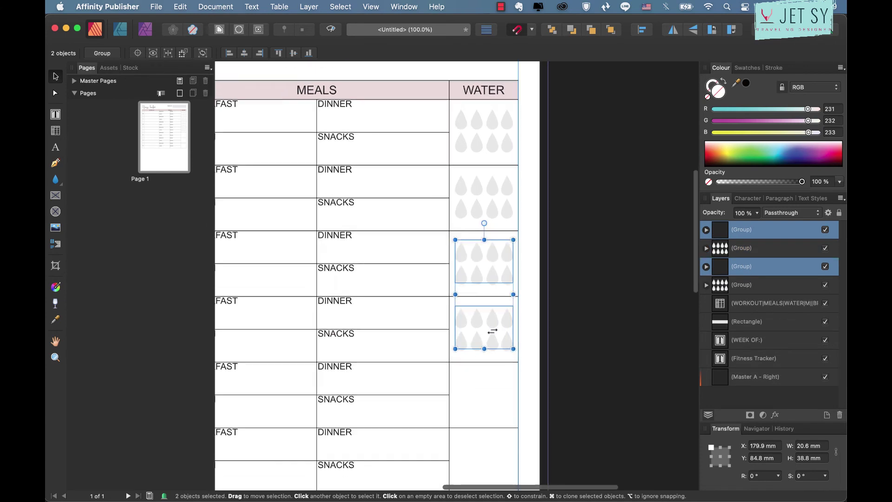
scroll(493, 321, up, 5)
shift+click(484, 233)
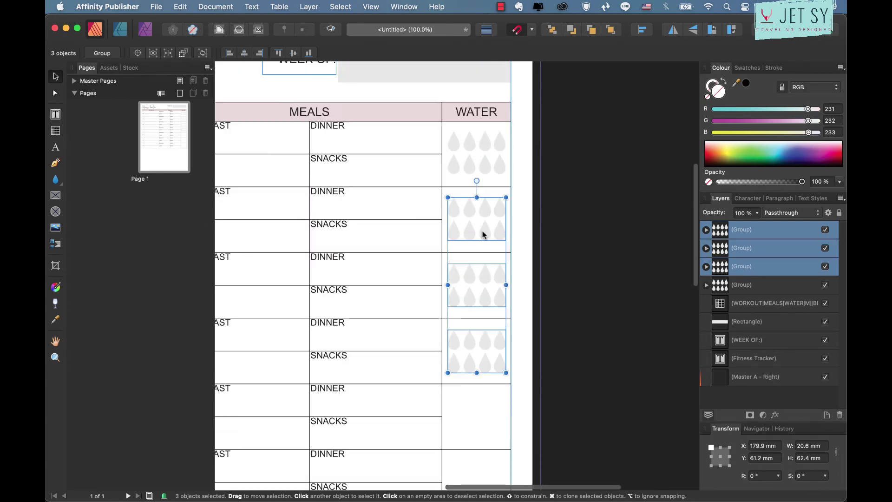
drag(483, 234, 483, 433)
Fill the weekday letter cells from Monday to Sunday with a pink of about H 0, S 59, L 85.
scroll(483, 432, left, 5)
scroll(483, 432, down, 3)
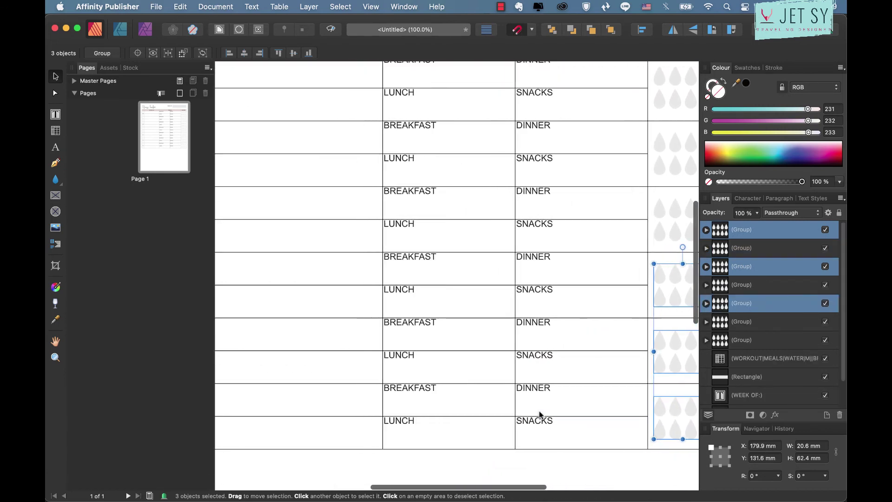
scroll(538, 411, left, 3)
scroll(539, 411, up, 6)
scroll(538, 411, down, 6)
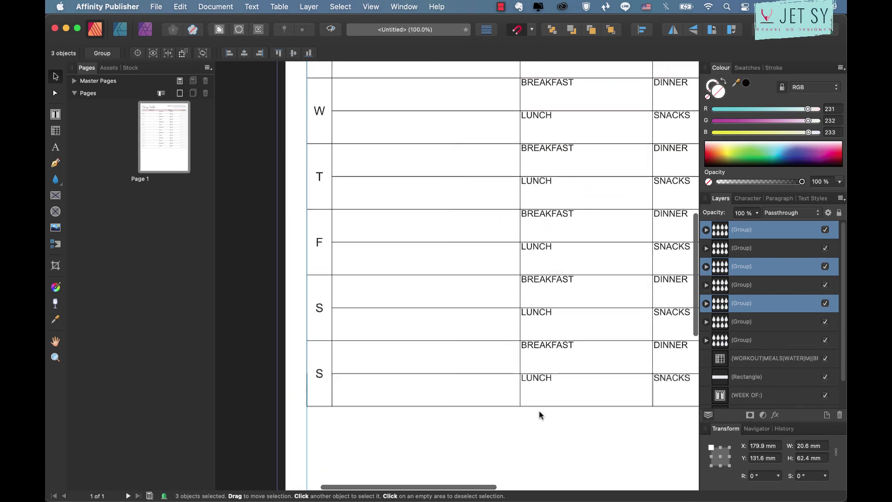
scroll(539, 411, down, 3)
scroll(539, 411, up, 5)
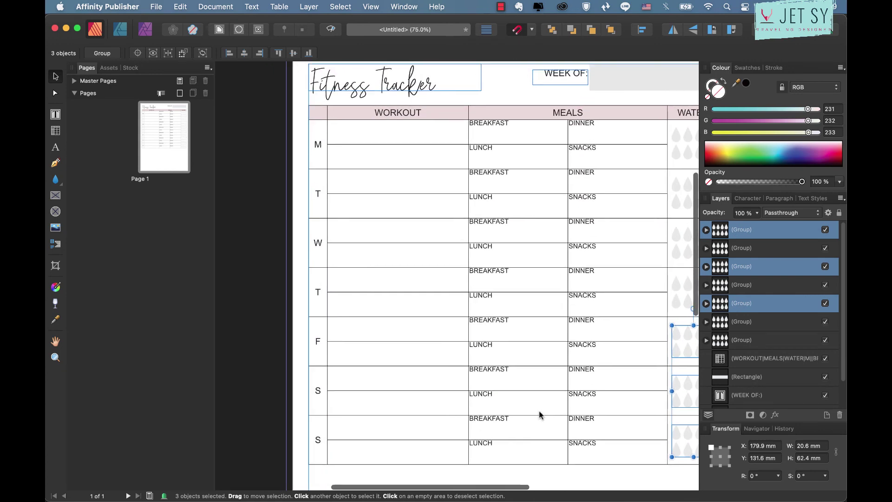
click(315, 143)
click(315, 143)
drag(314, 143, 317, 441)
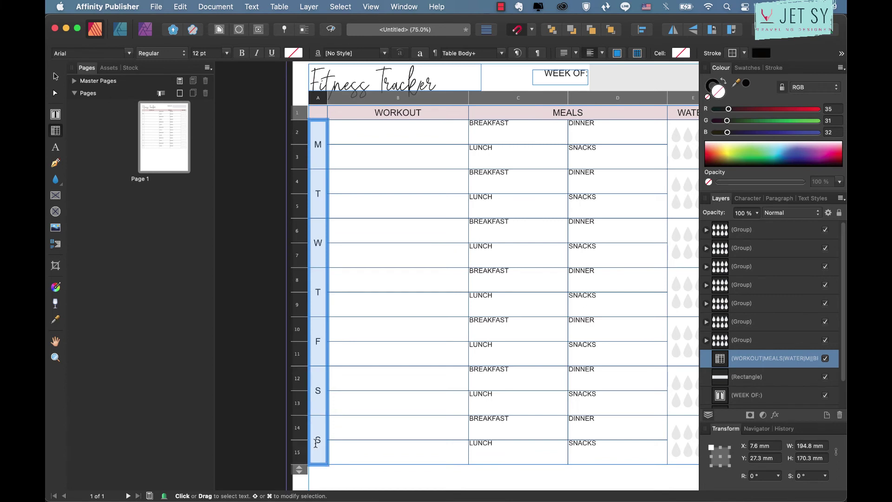
click(680, 53)
click(736, 164)
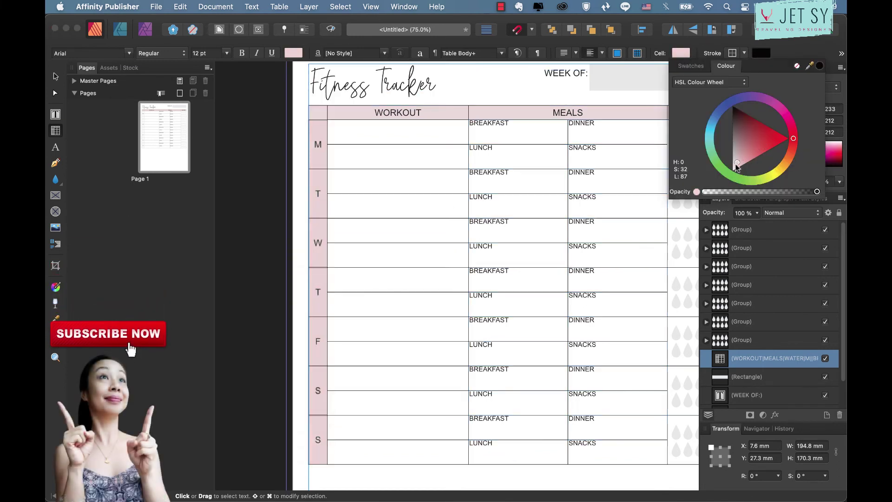
drag(735, 165, 747, 160)
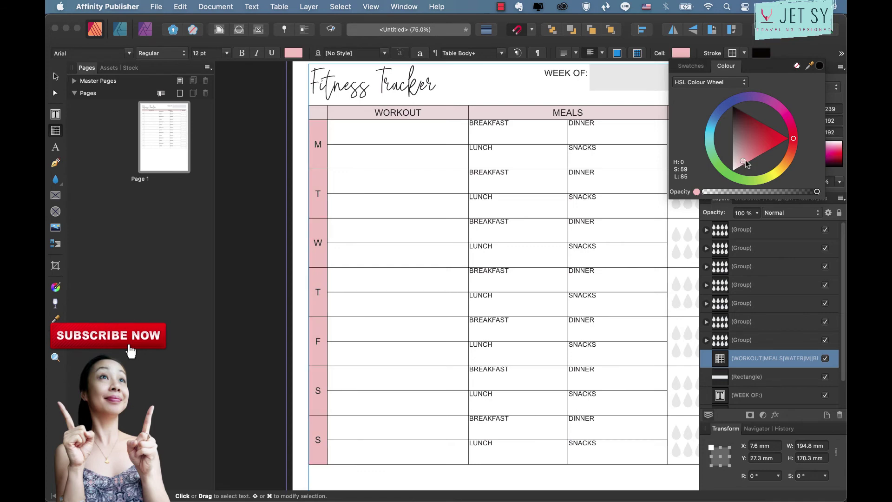
click(428, 283)
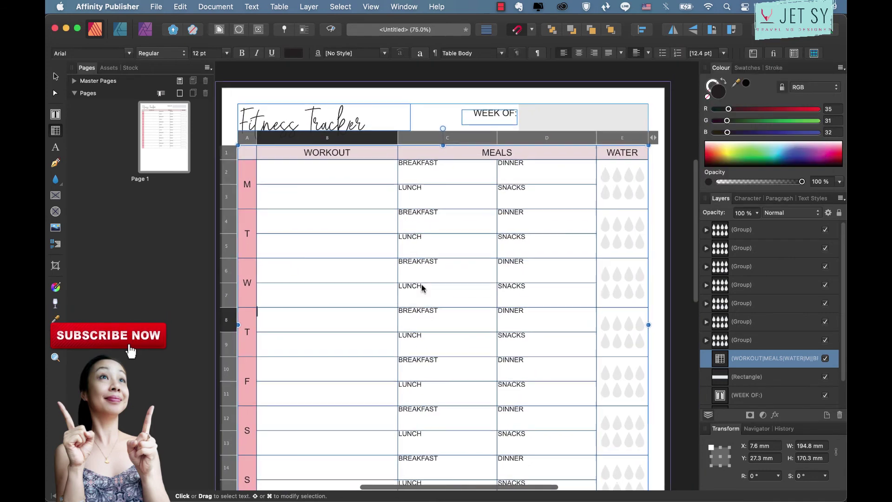
Duplicate the "WEEK OF:" text frame to just below the table and replace its text with "NOTES".
click(513, 117)
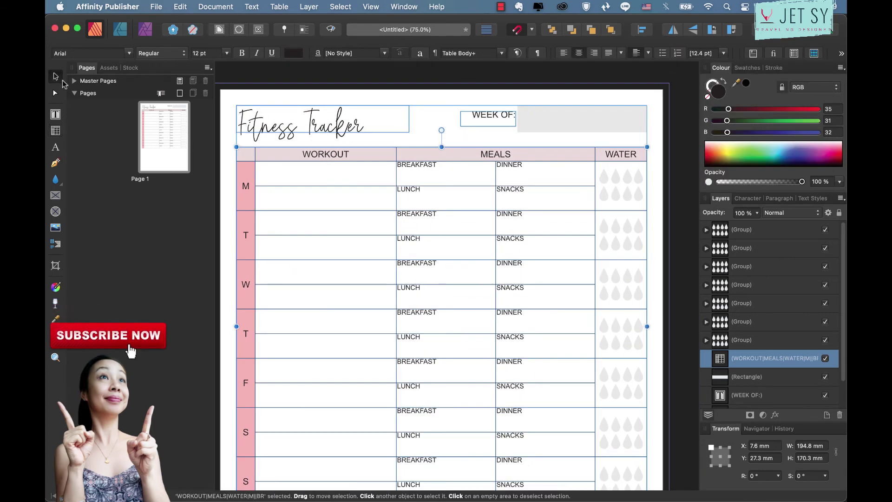
scroll(513, 117, down, 10)
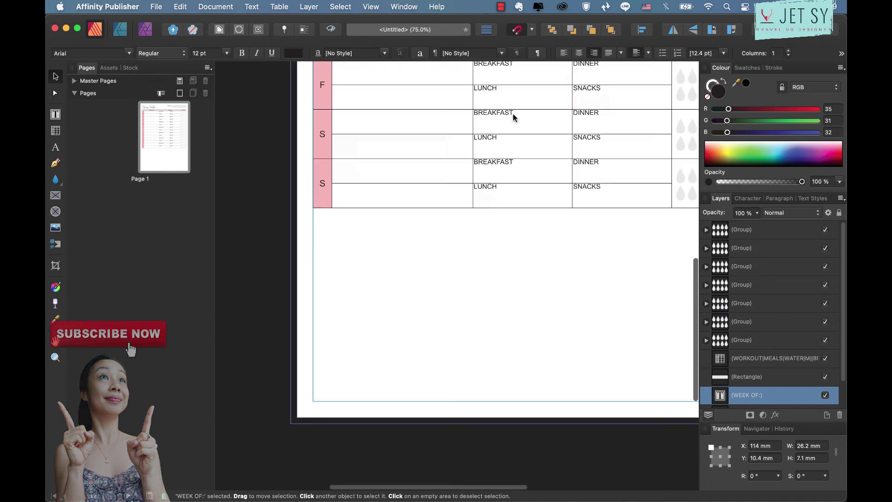
drag(513, 117, 289, 241)
triple_click(288, 240)
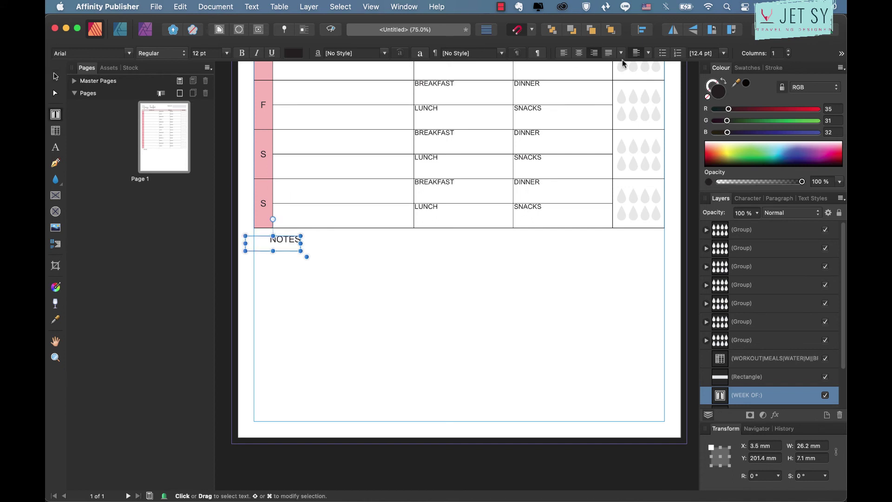
Left-align the NOTES text and snap its frame to the page's left margin just under the table.
click(56, 76)
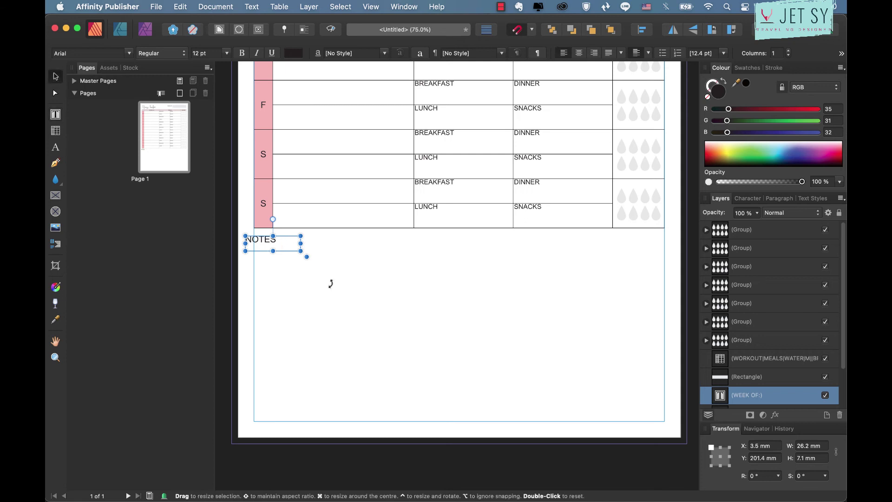
drag(269, 243, 274, 240)
click(322, 297)
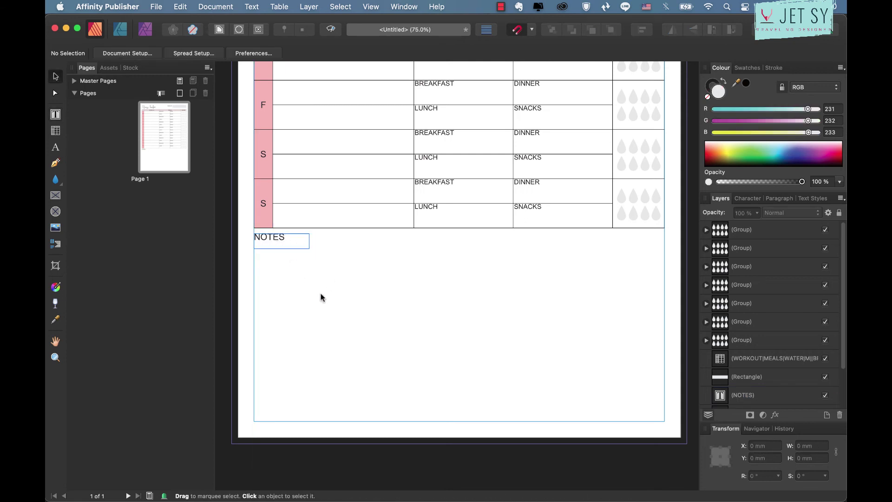
Draw a light grey rectangle about 194.8 by 82 mm from below the NOTES label to the lower page margin.
key(super+minus)
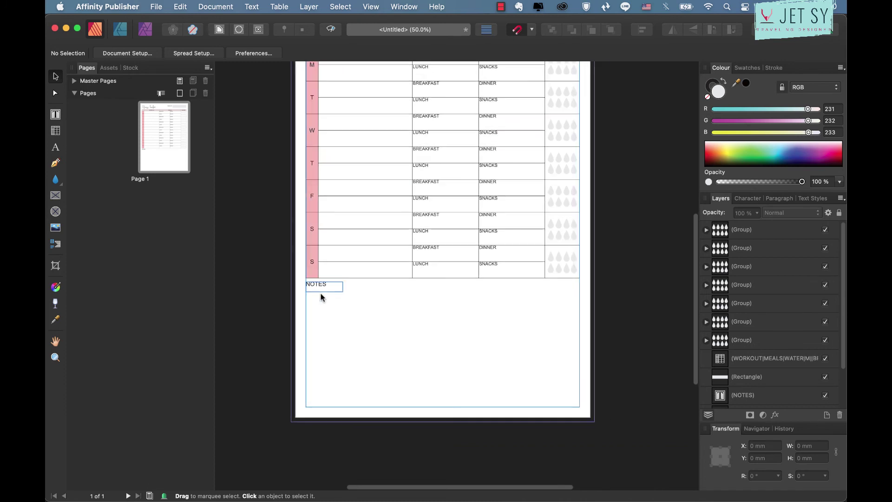
click(61, 175)
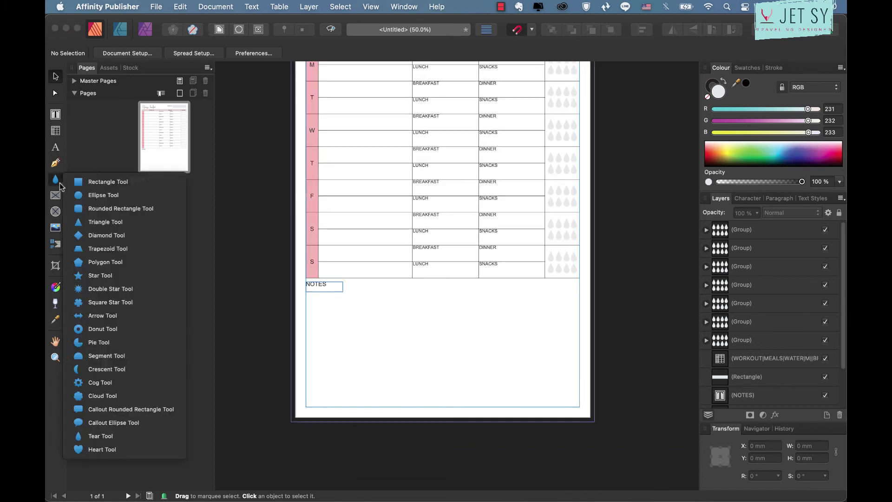
click(89, 185)
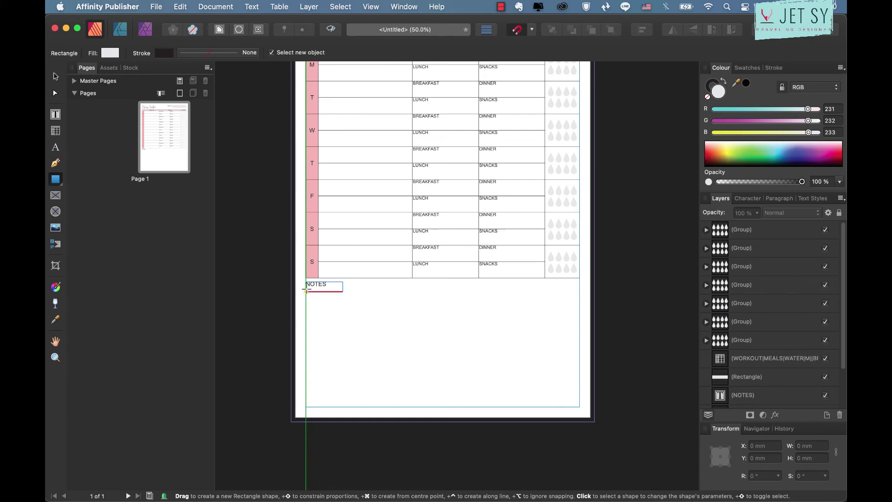
drag(306, 291, 579, 407)
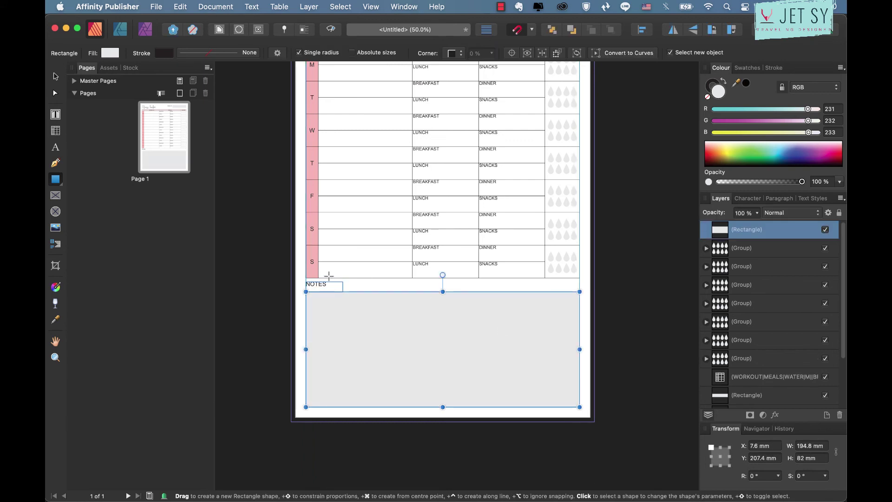
Extend the grey rectangle upward to about 89.1 mm high and move it to the back behind the NOTES label.
click(56, 77)
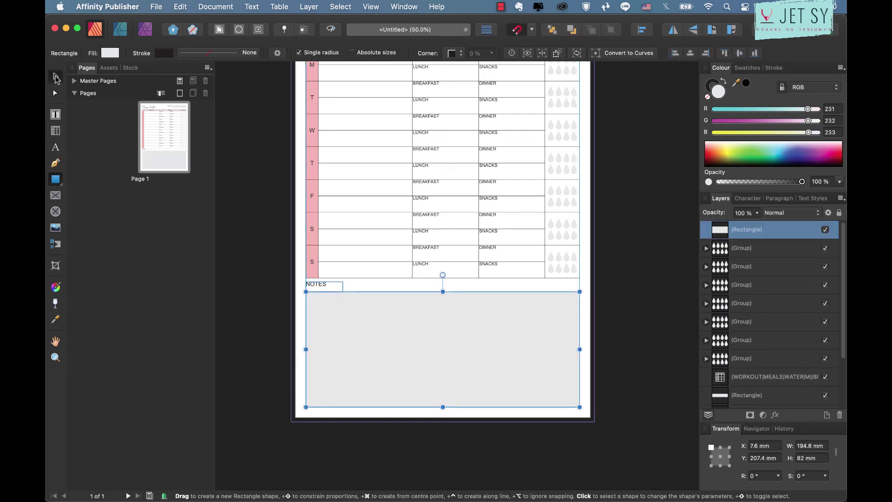
drag(442, 287, 442, 282)
right_click(443, 287)
mouse_move(537, 419)
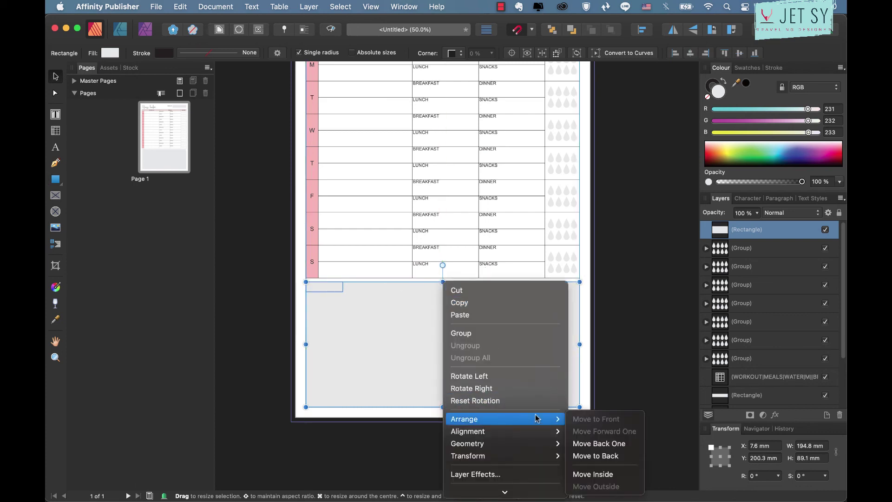
click(613, 456)
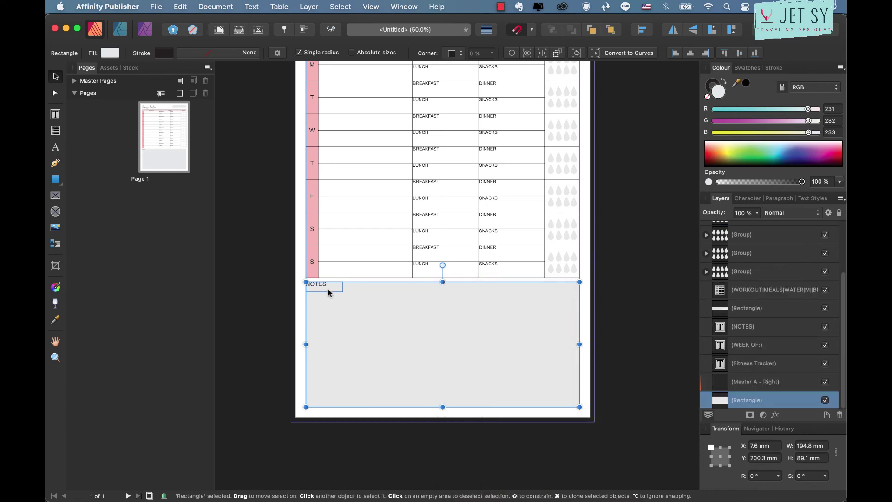
Inset the NOTES label slightly from the grey box's upper-left corner and view the page in preview mode.
drag(324, 291, 313, 290)
click(281, 303)
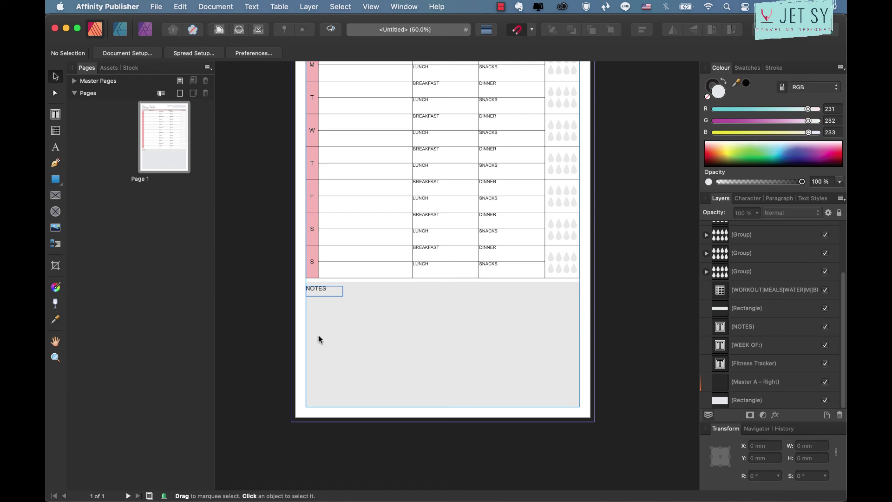
click(324, 291)
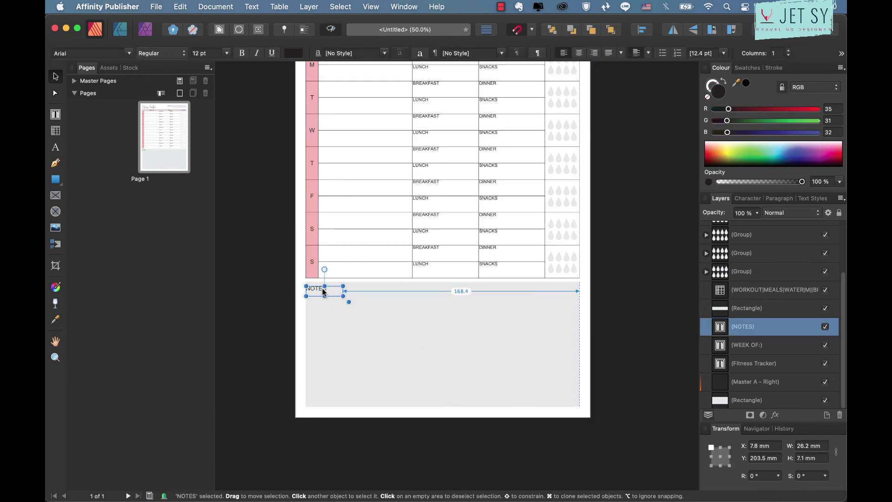
drag(323, 290, 324, 290)
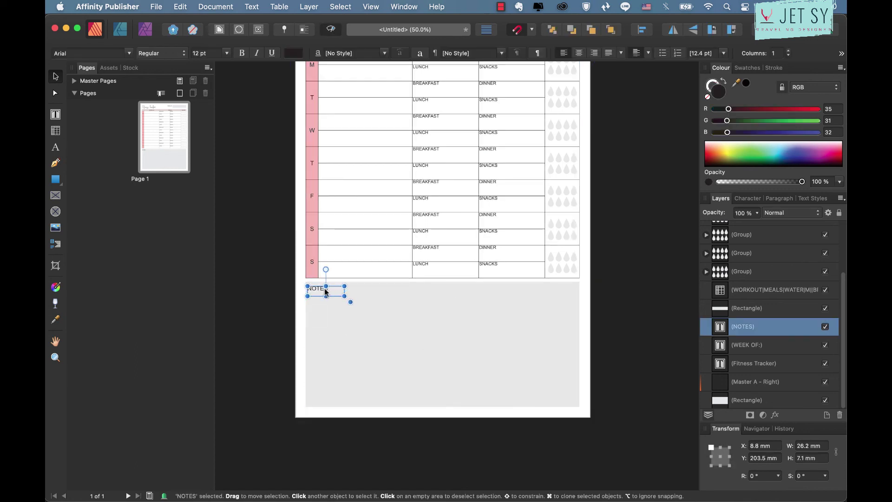
click(265, 306)
scroll(274, 306, up, 5)
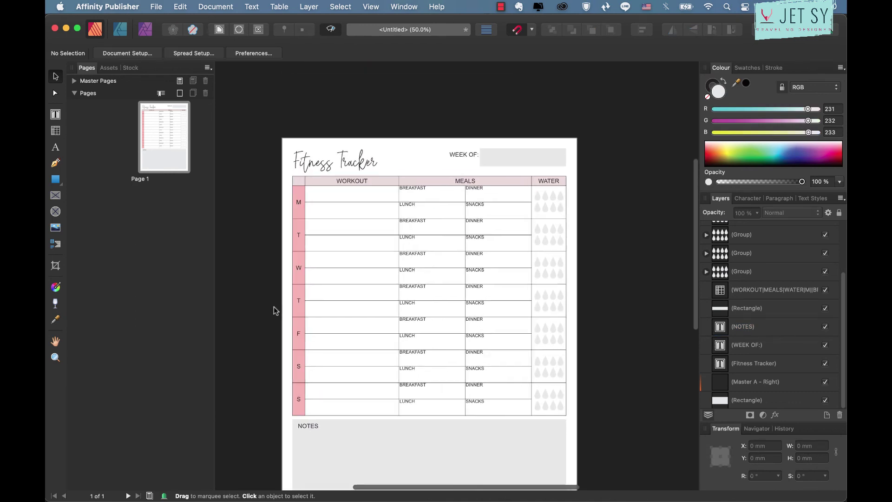
Move the WEEK OF: label and its grey box together slightly down towards the table, keeping the box aligned with the table's right edge.
scroll(274, 306, up, 3)
drag(463, 189, 463, 193)
click(484, 175)
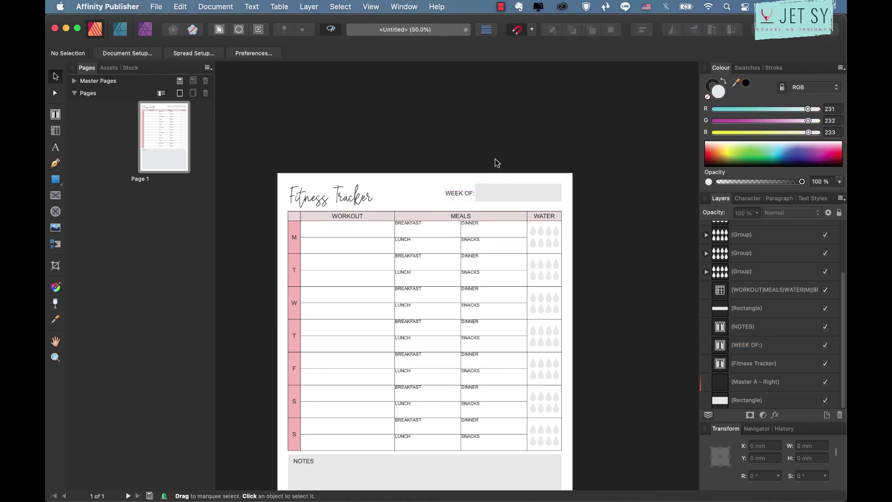
scroll(584, 162, down, 2)
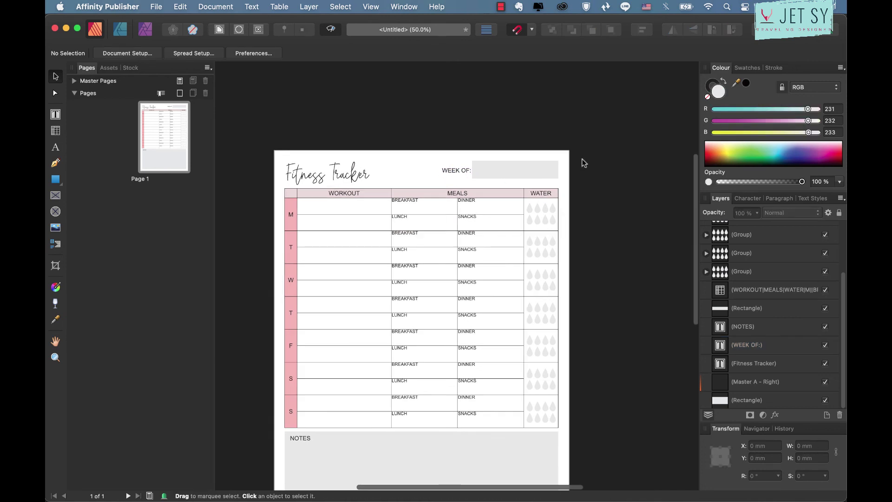
scroll(583, 162, down, 1)
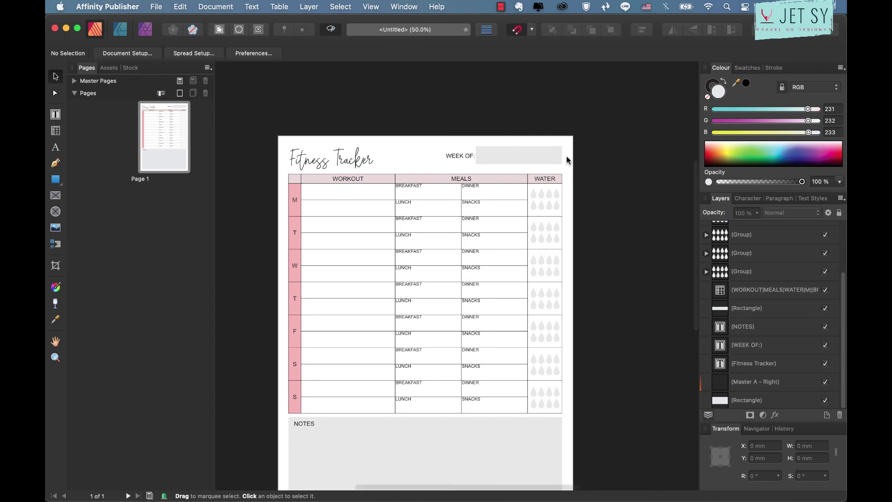
drag(453, 168, 514, 161)
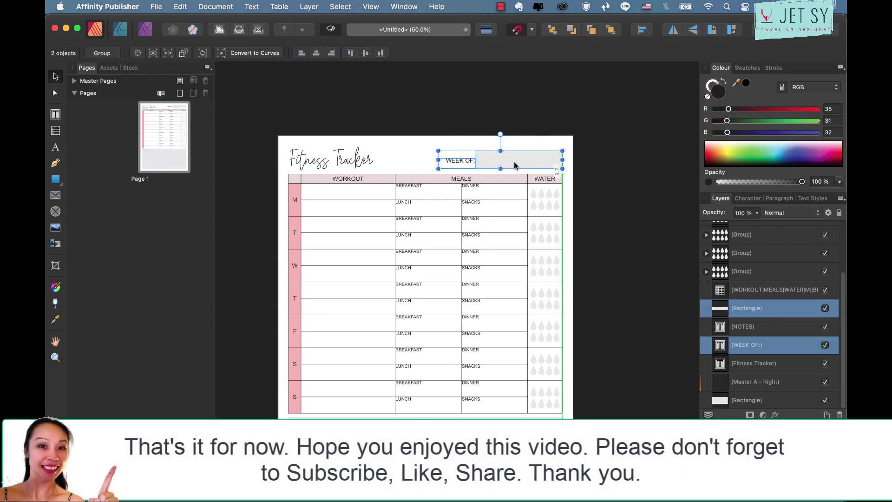
click(570, 205)
scroll(584, 208, down, 4)
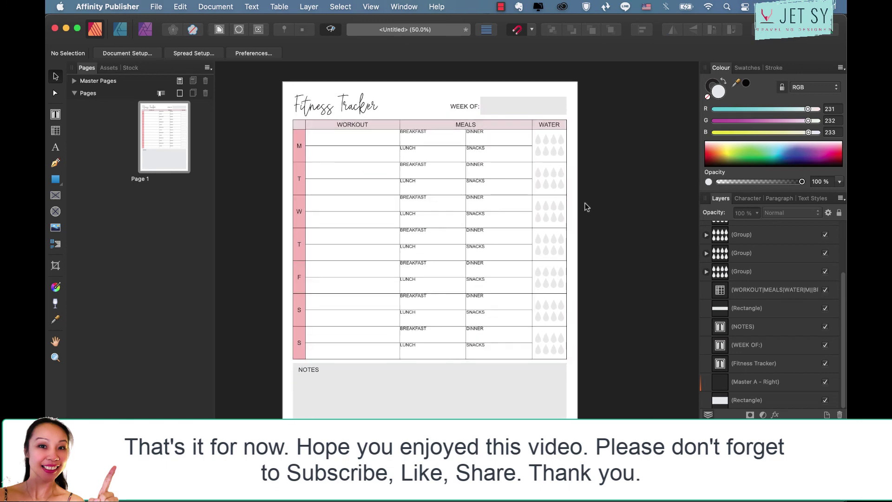
scroll(586, 206, down, 2)
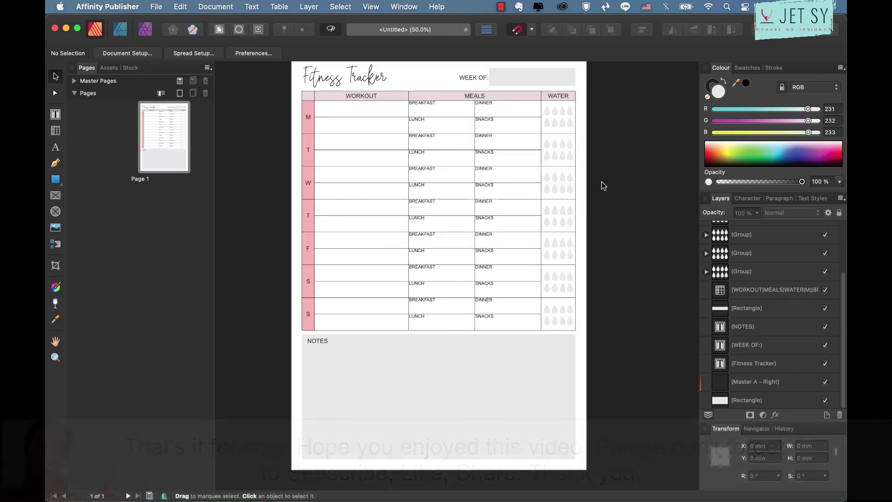